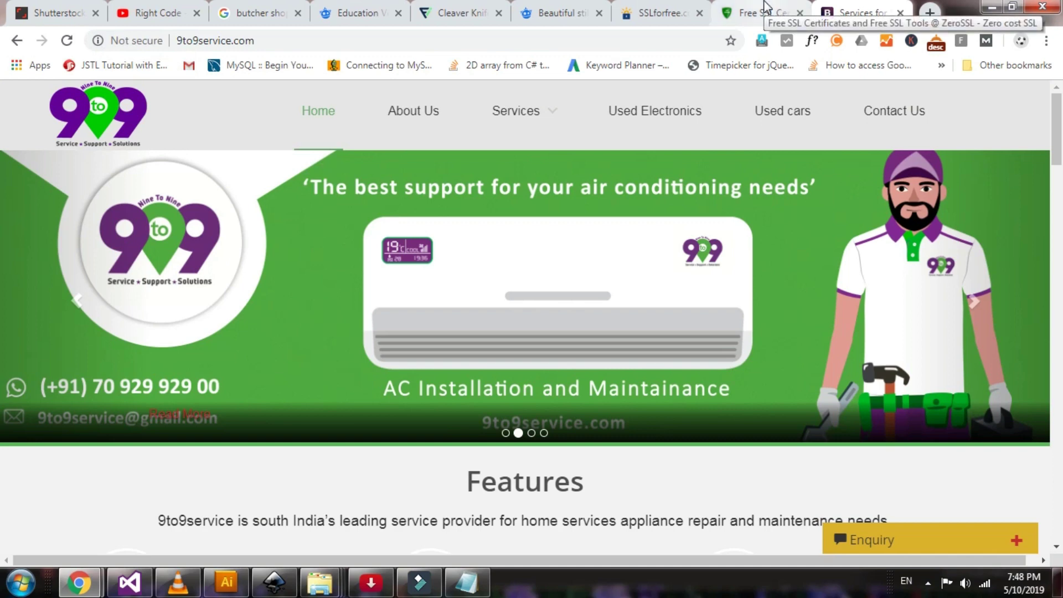
Start ZeroSSL's free SSL certificate wizard from Online Tools
click(765, 7)
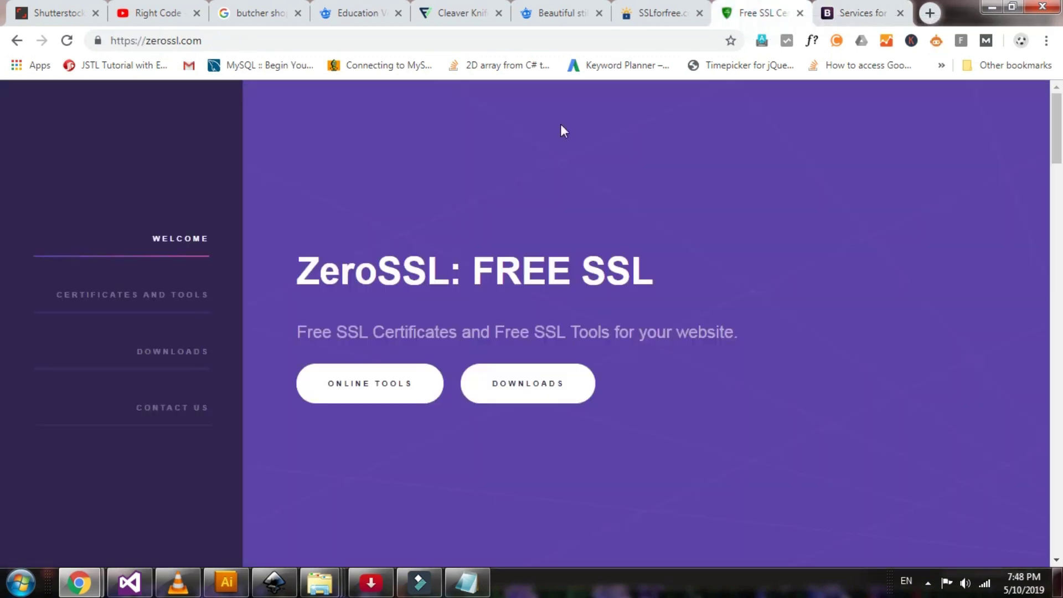
click(385, 392)
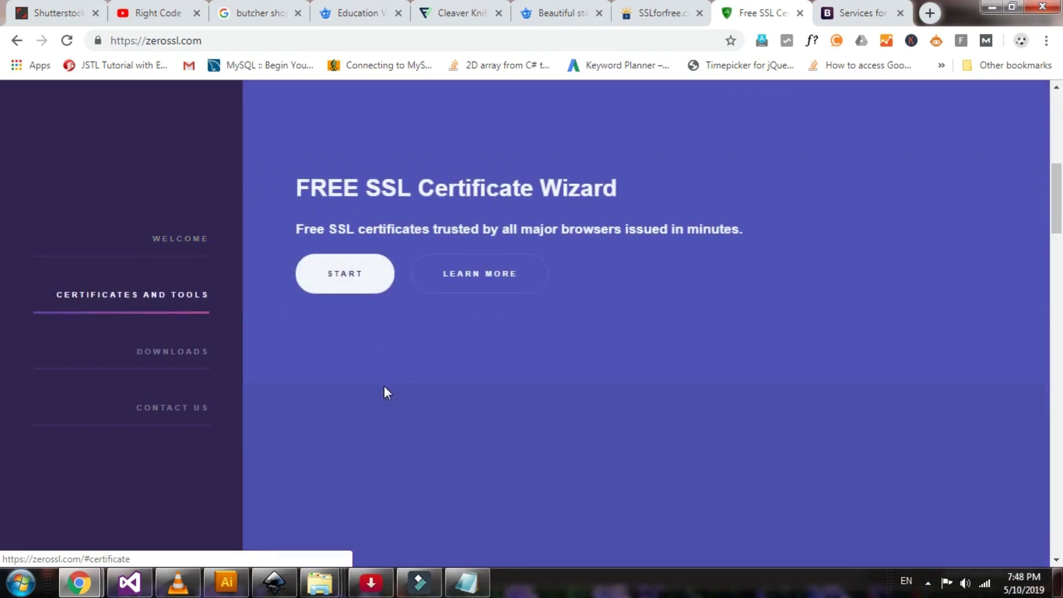
click(339, 292)
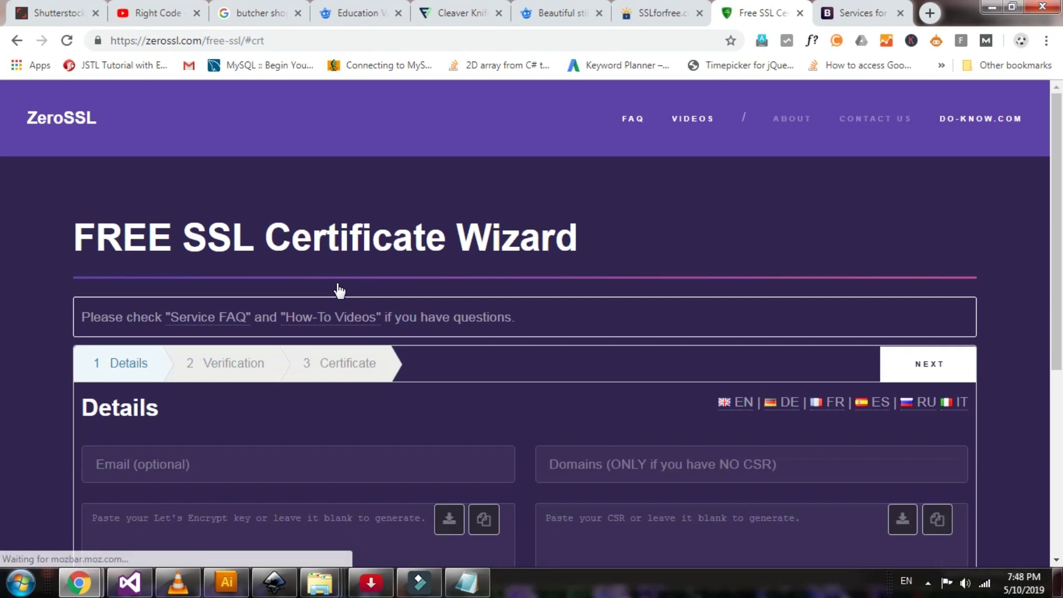
scroll(623, 357, down, 3)
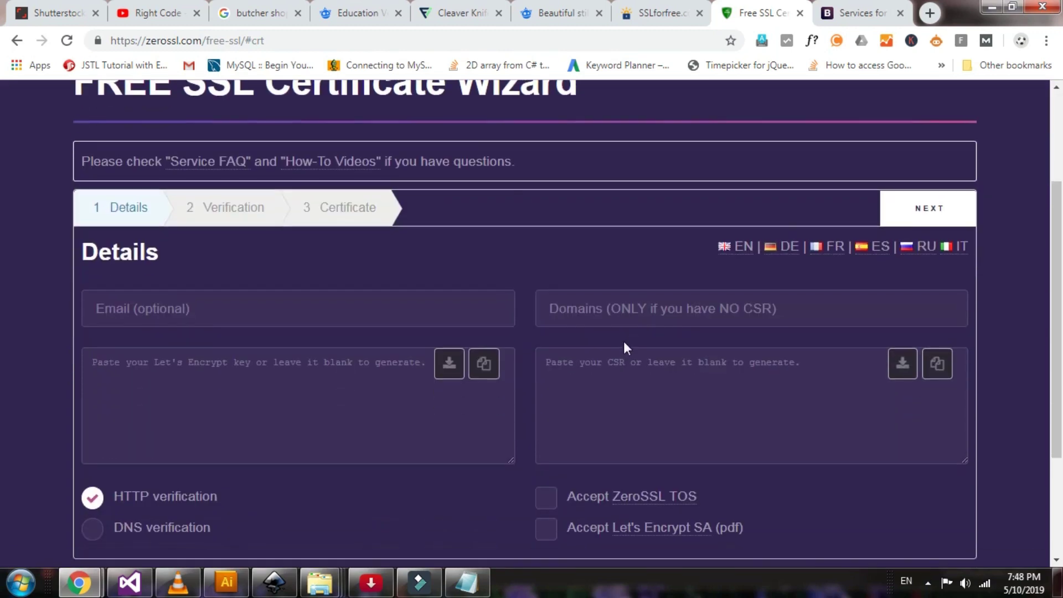
click(635, 316)
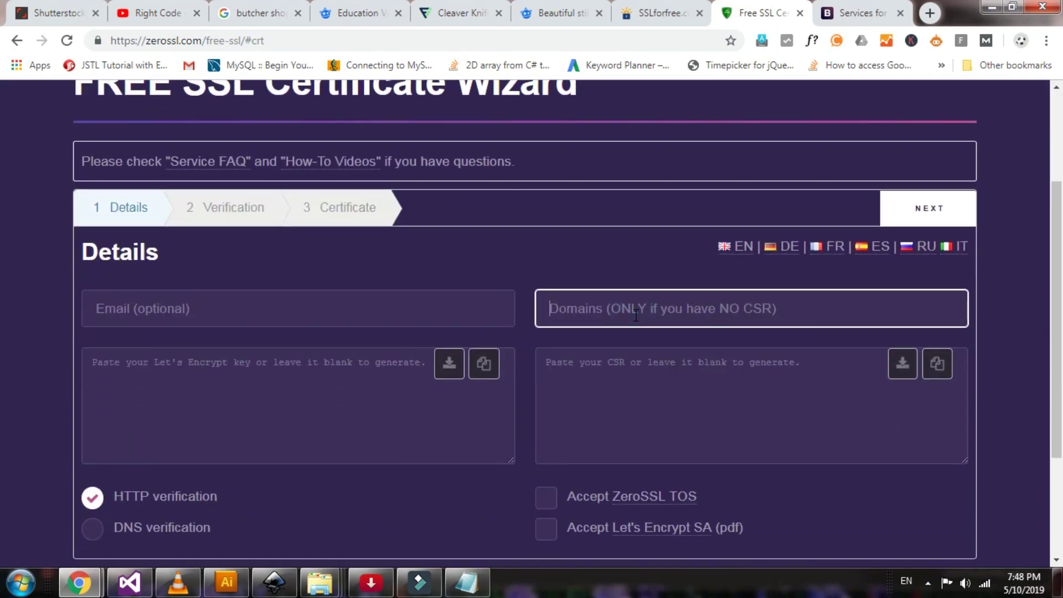
text(9)
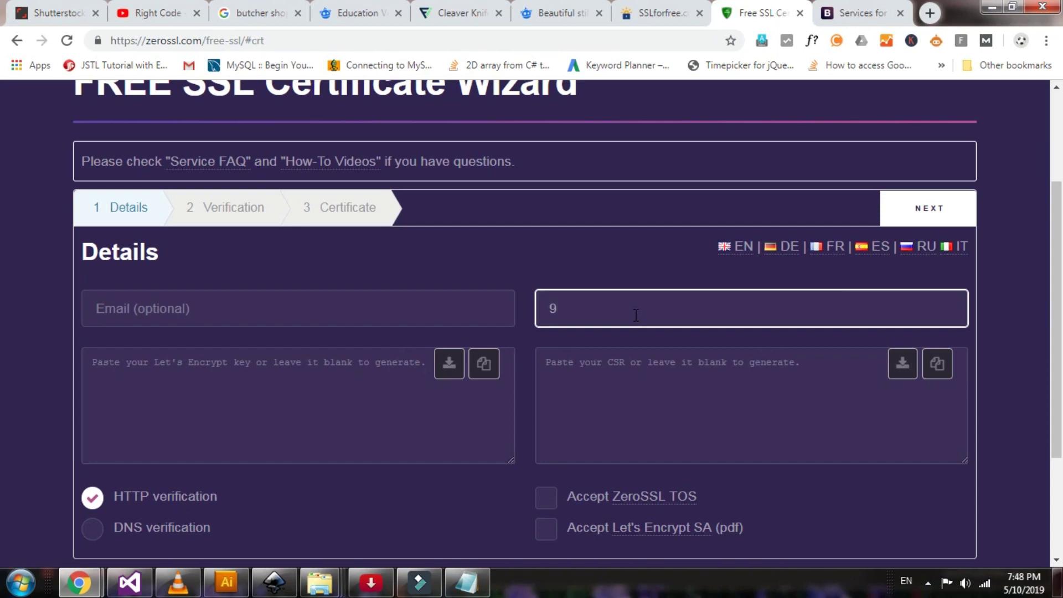
text(to9service.com,www)
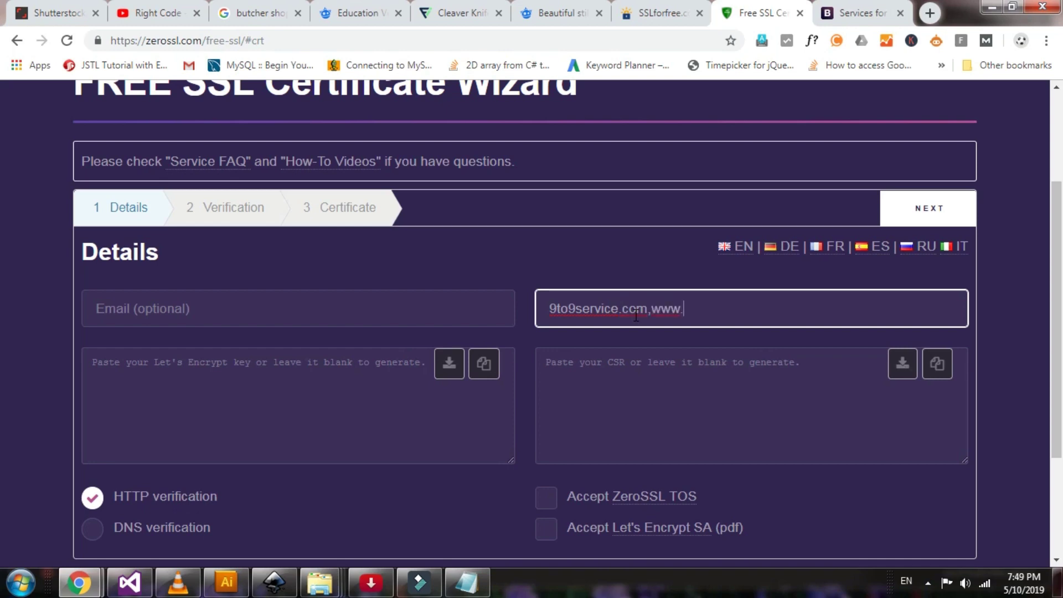
text(.9)
text(to)
text(9servoce)
text(ice)
text(.com)
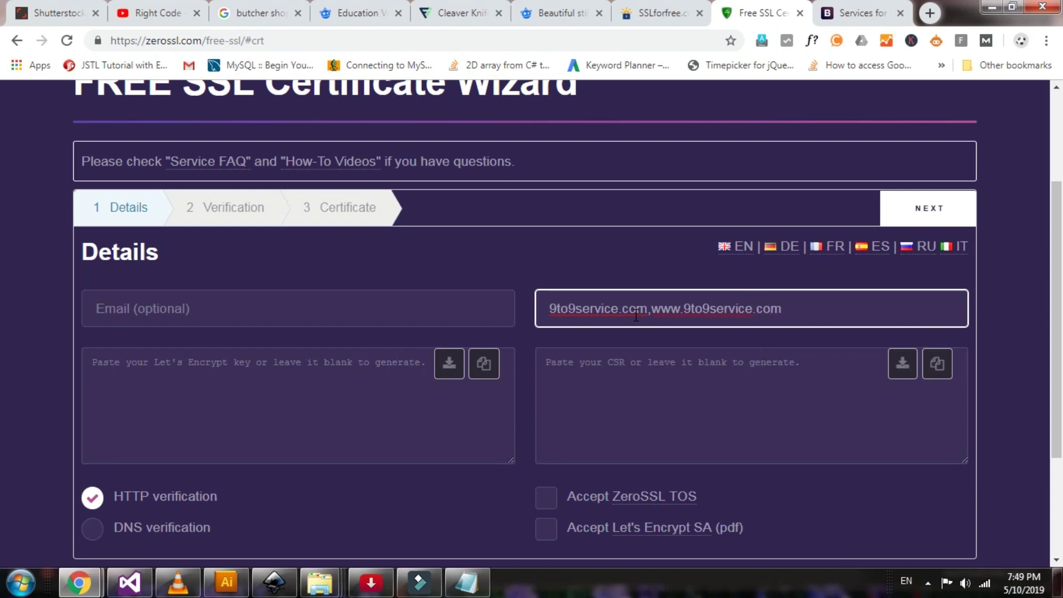
scroll(636, 316, down, 2)
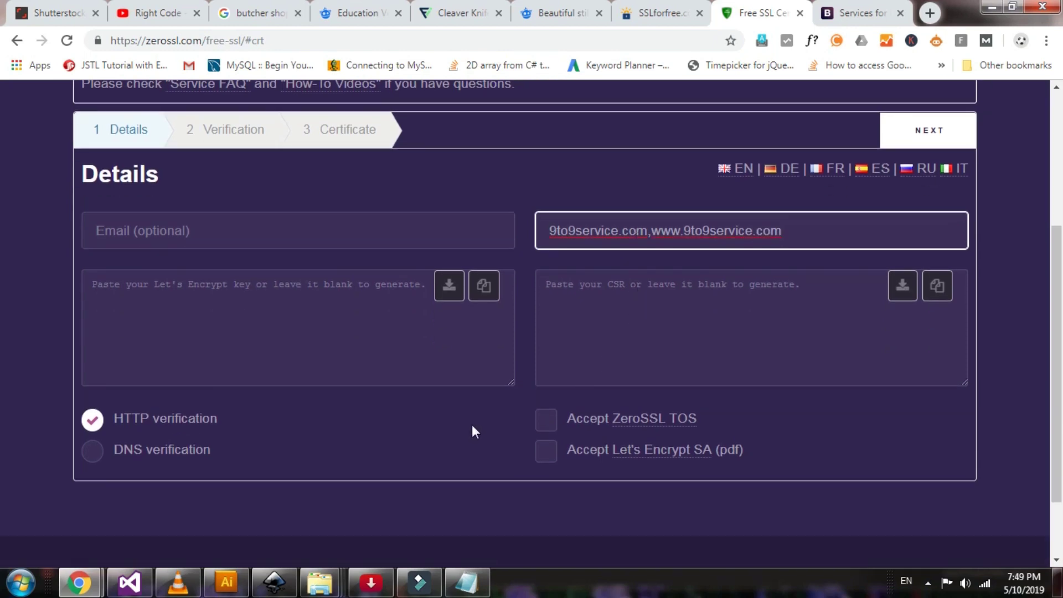
click(544, 421)
click(543, 452)
click(94, 453)
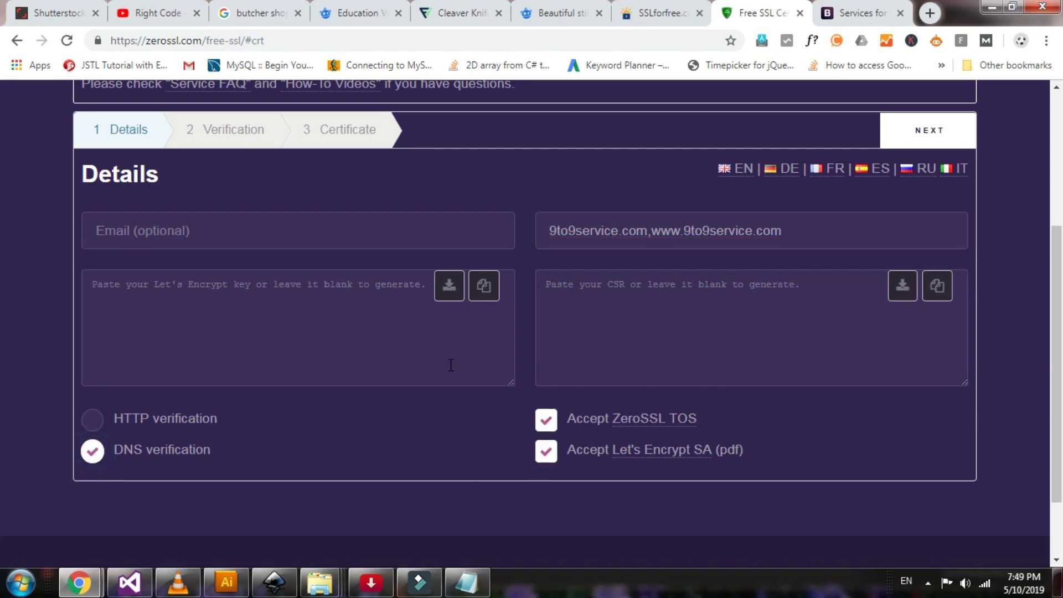
scroll(450, 365, down, 2)
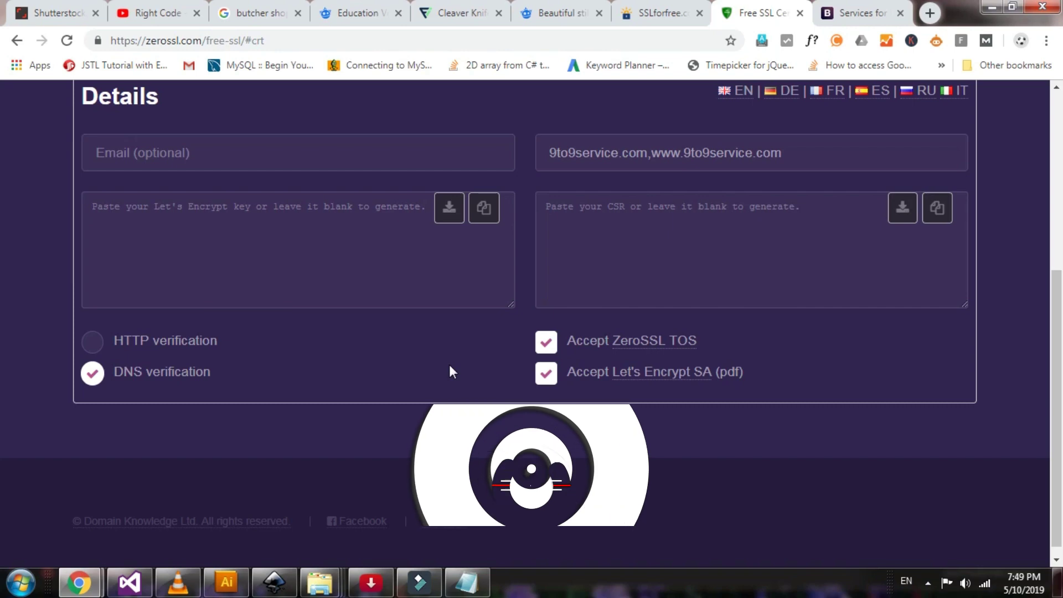
scroll(450, 371, up, 2)
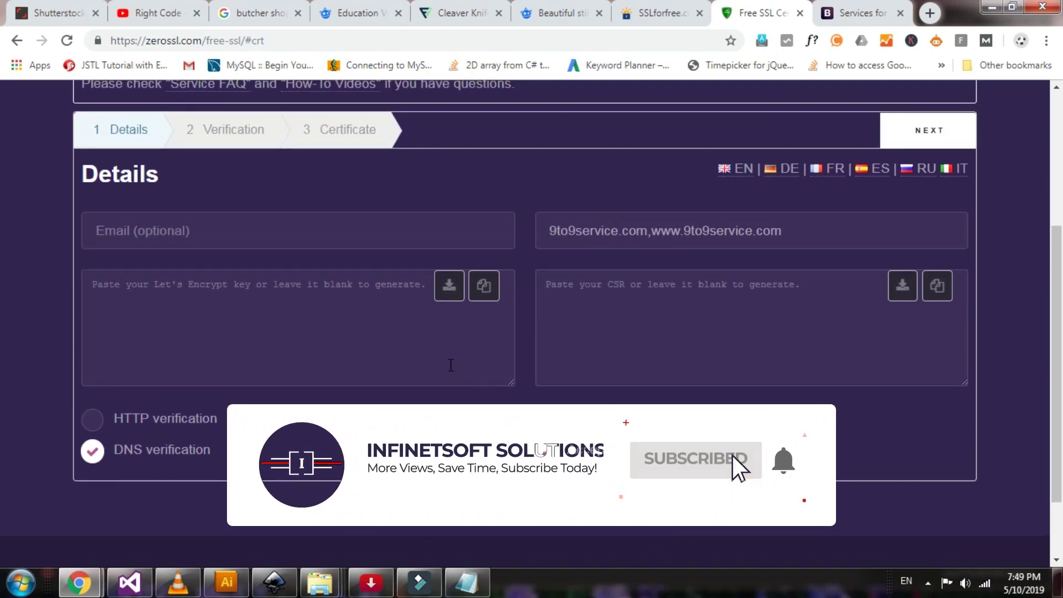
scroll(450, 370, up, 2)
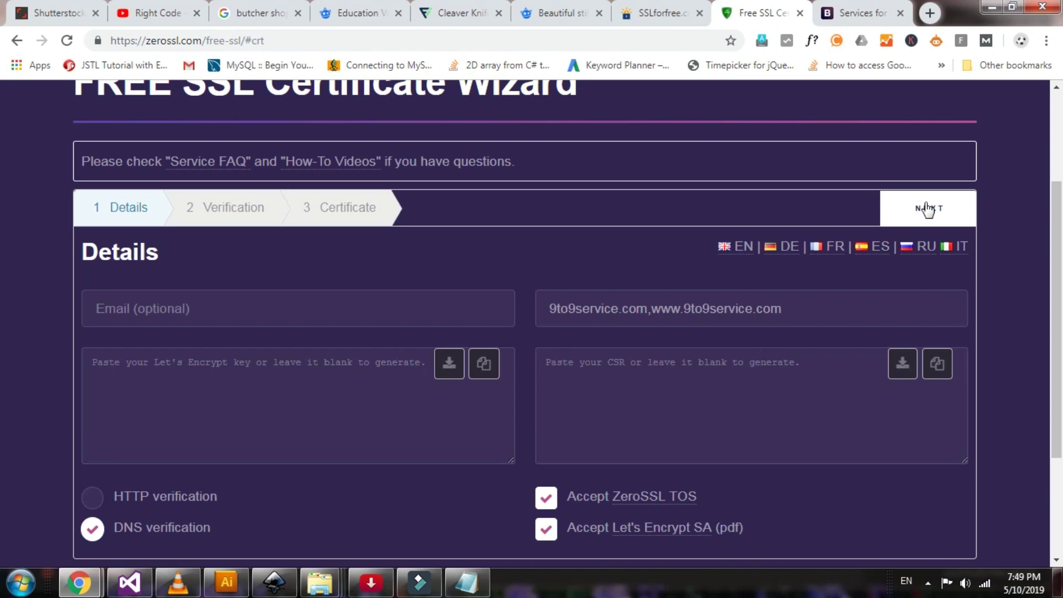
Generate the CSR and download it as domain-csr (2).txt
click(927, 208)
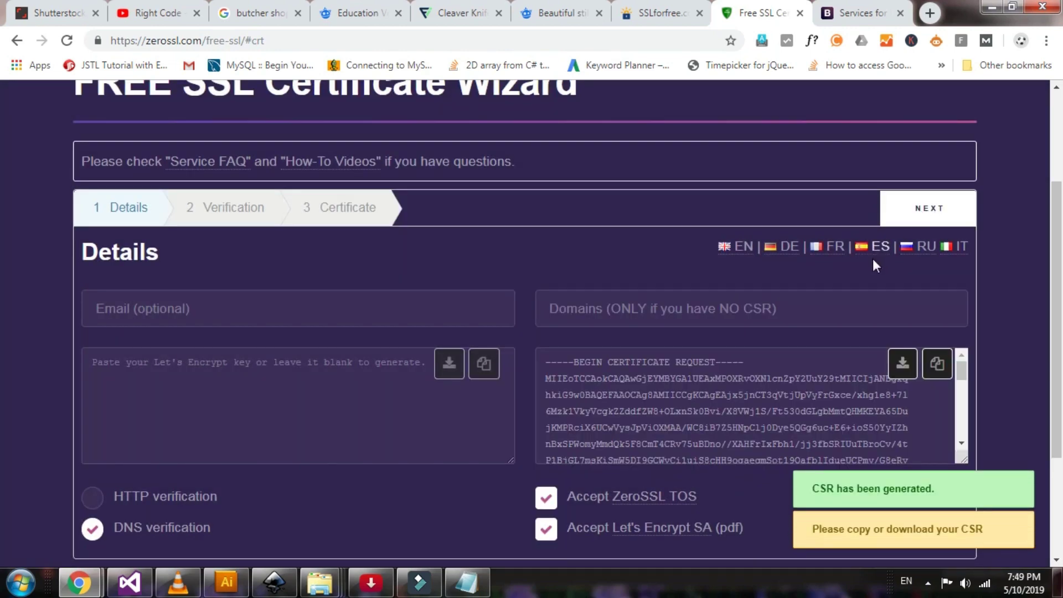
scroll(760, 305, down, 1)
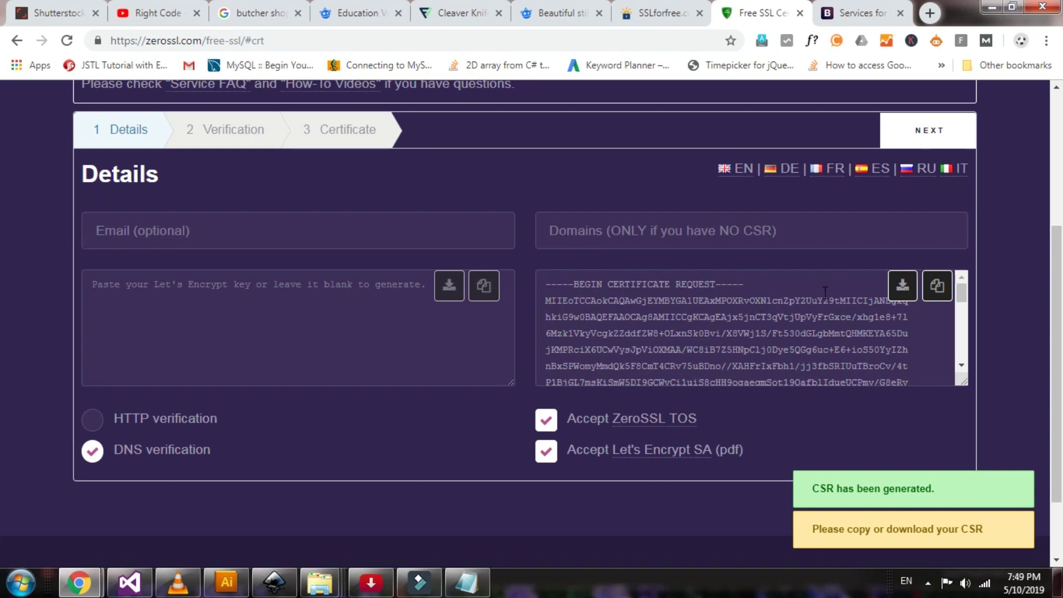
scroll(854, 301, down, 3)
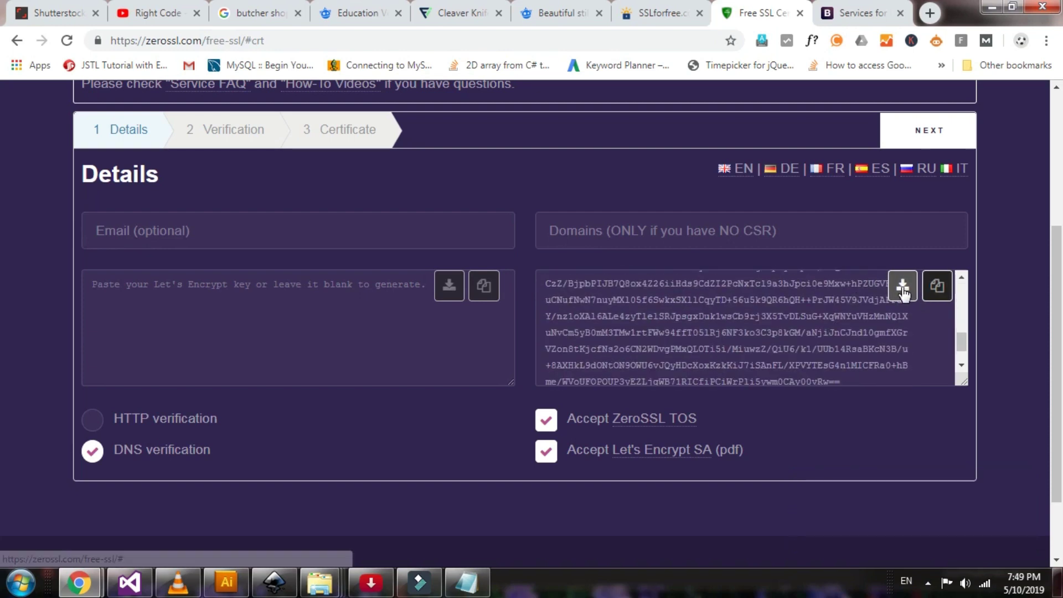
click(902, 287)
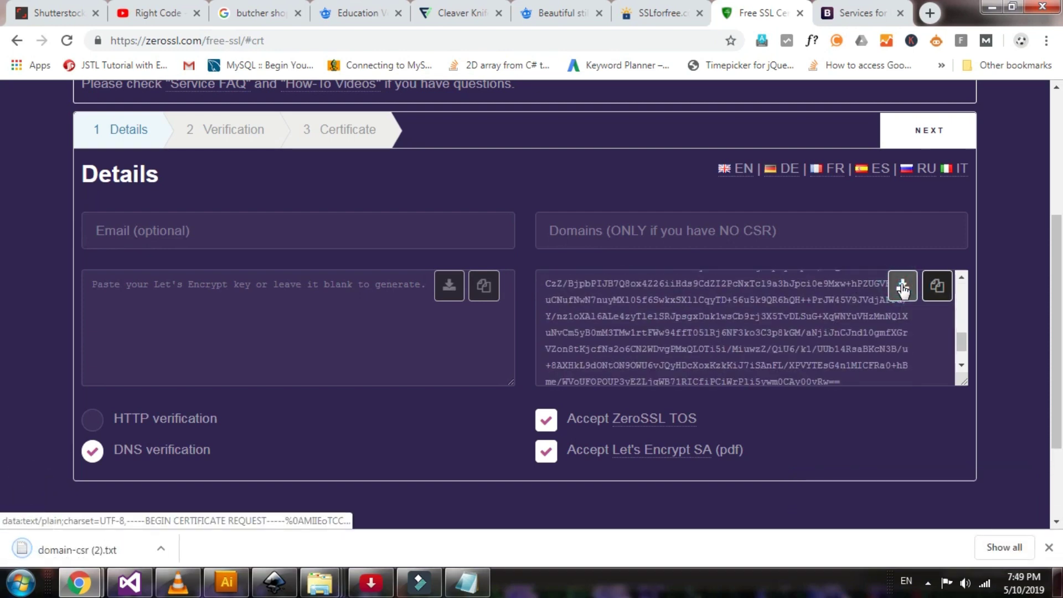
scroll(902, 287, up, 1)
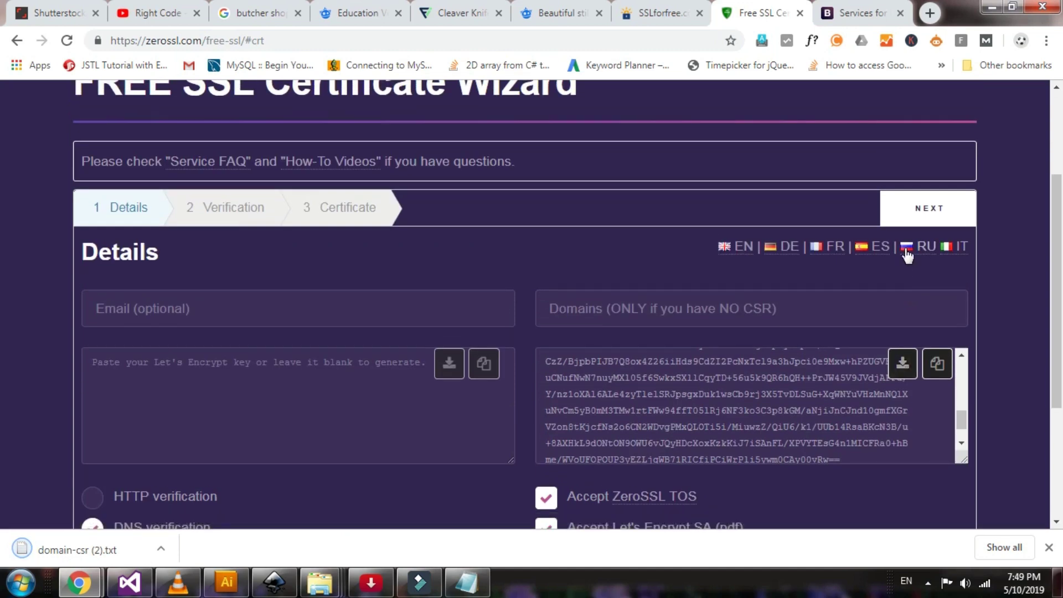
Generate the account key, download it as account-key (2).txt, and continue to verification
click(930, 213)
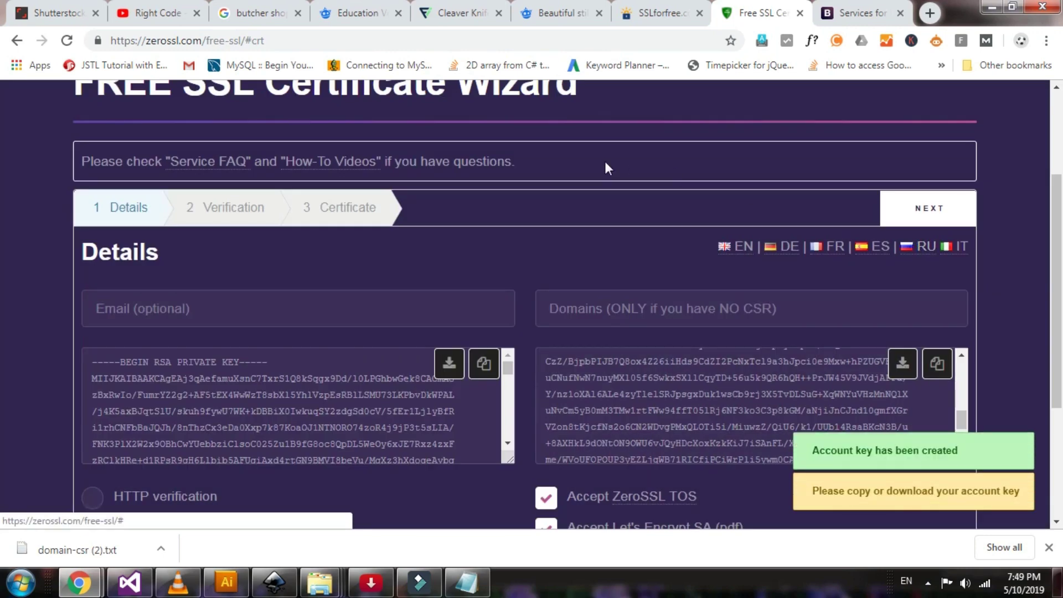
scroll(638, 230, down, 1)
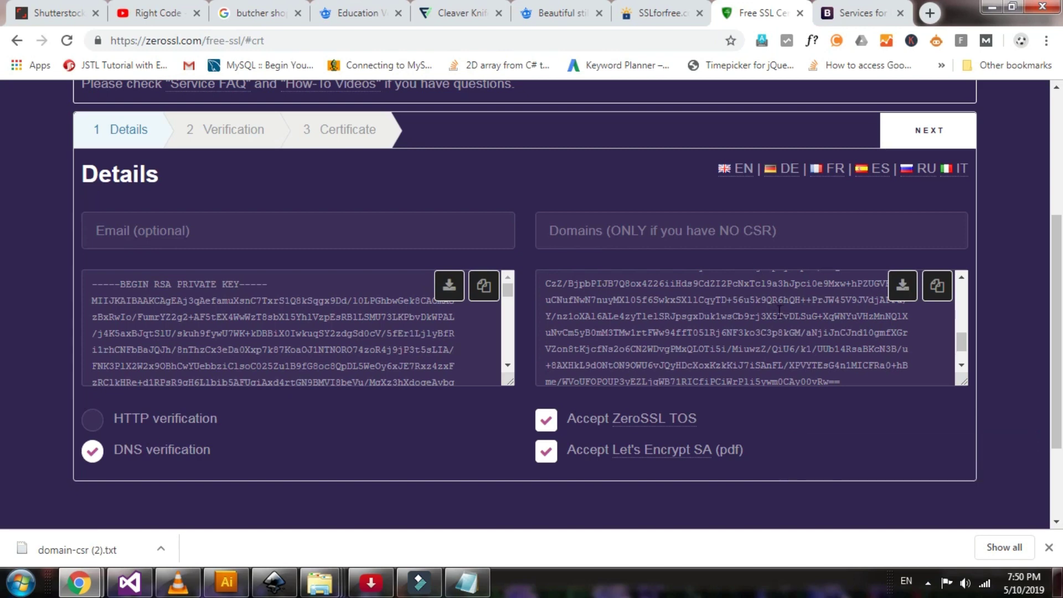
drag(174, 303, 299, 357)
drag(635, 300, 657, 360)
click(657, 361)
scroll(657, 358, up, 5)
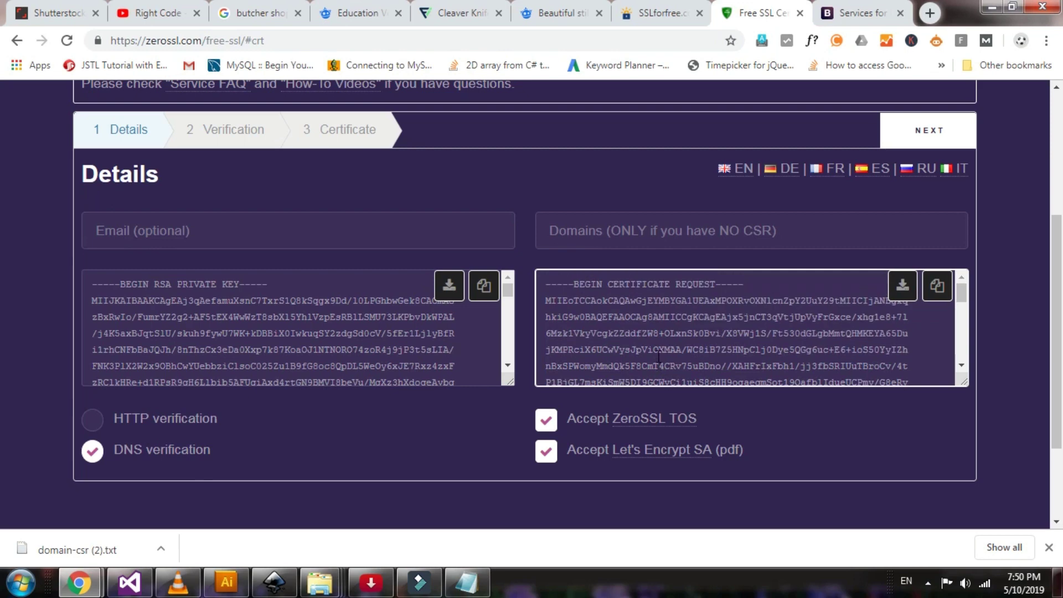
click(612, 334)
scroll(825, 342, down, 2)
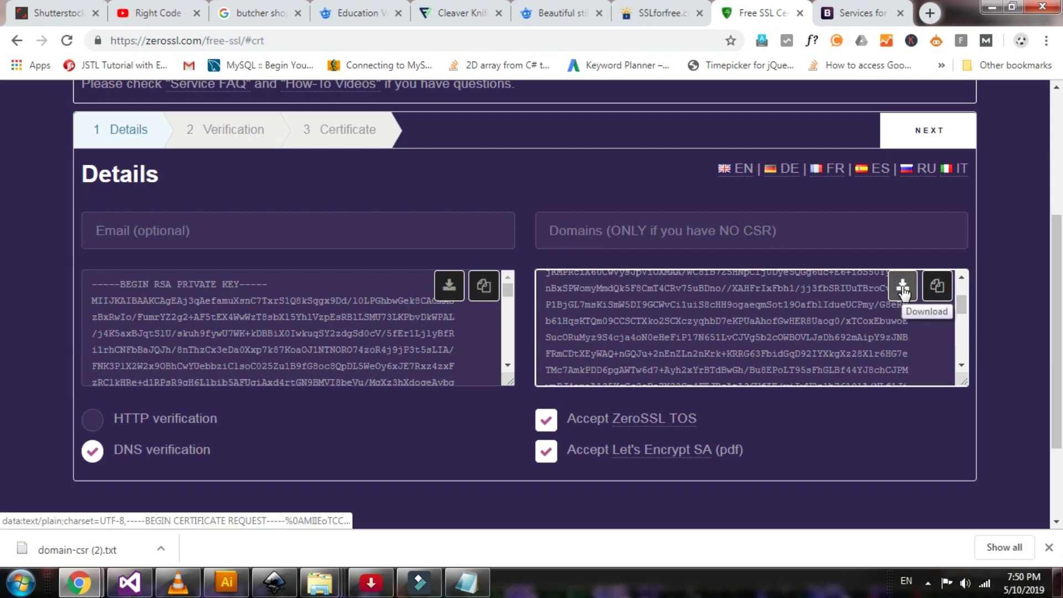
click(447, 295)
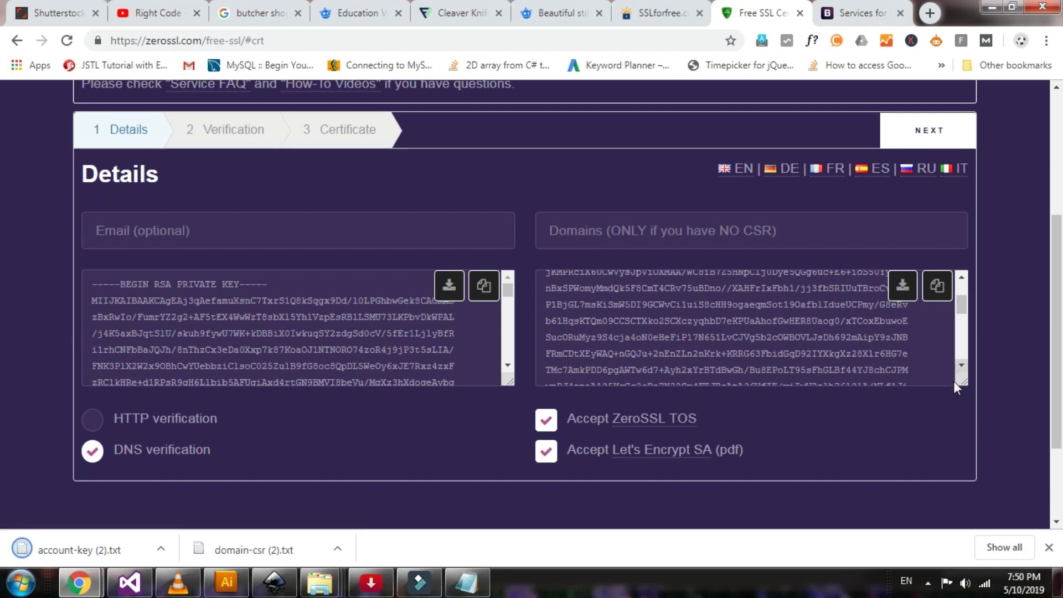
scroll(878, 335, up, 2)
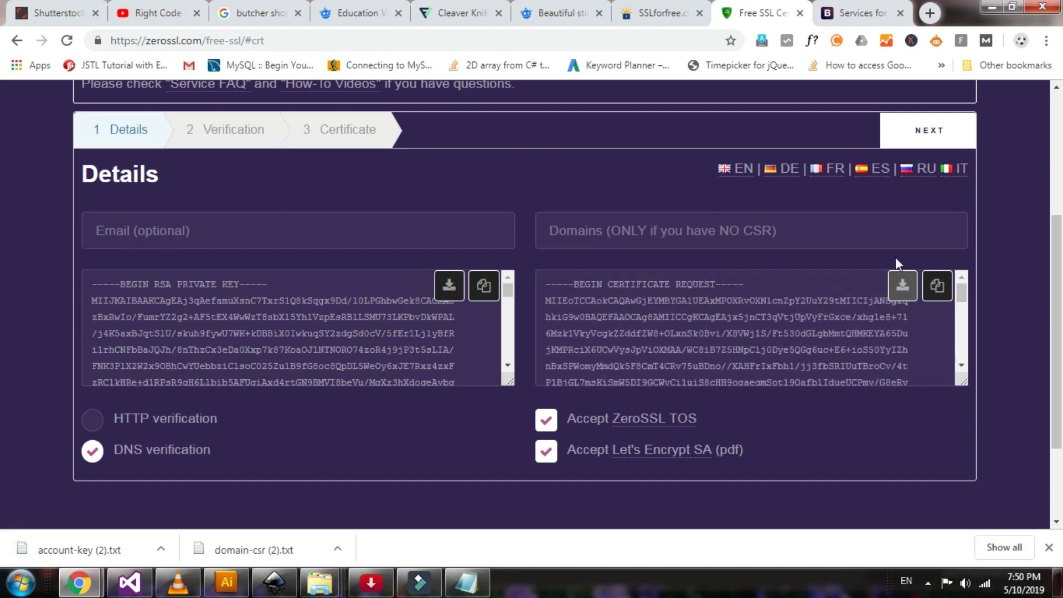
click(922, 127)
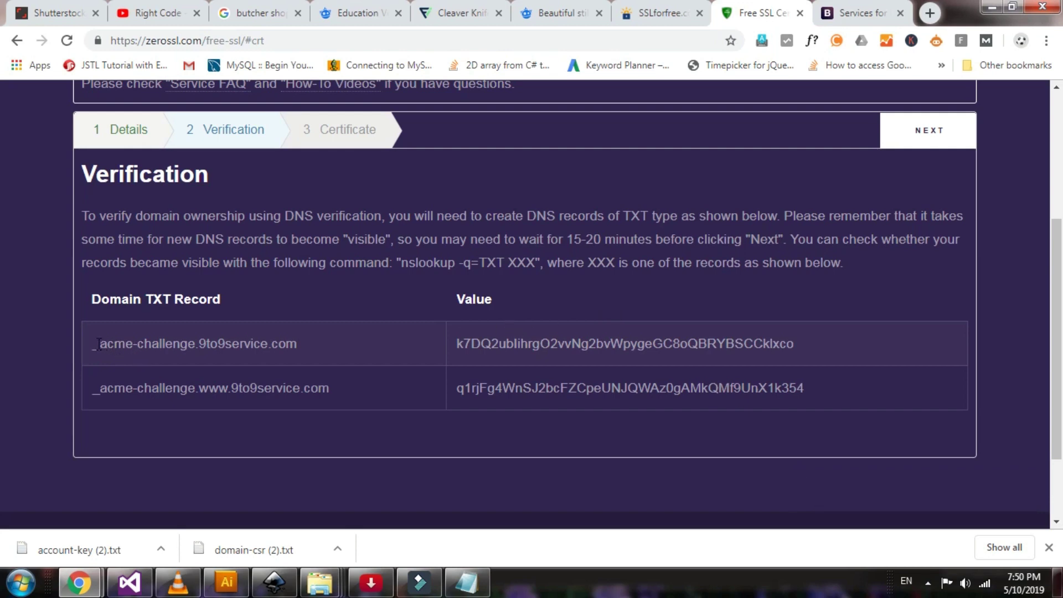
Select the first record's _acme-challenge host name and switch to the GoDaddy domains list
drag(95, 346, 198, 350)
key(ctrl+c)
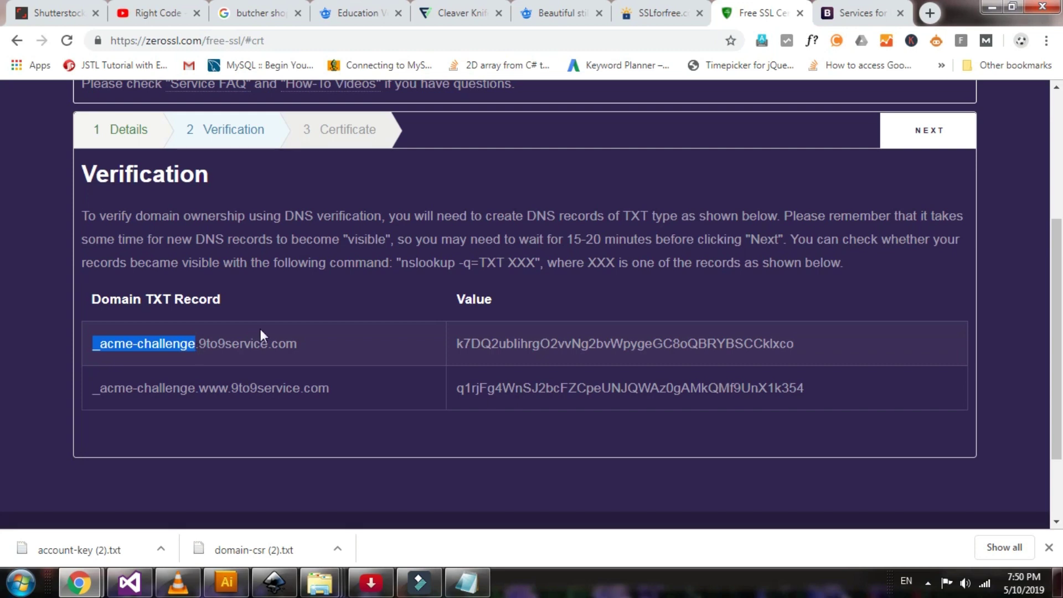
key(alt+Tab)
scroll(603, 301, down, 3)
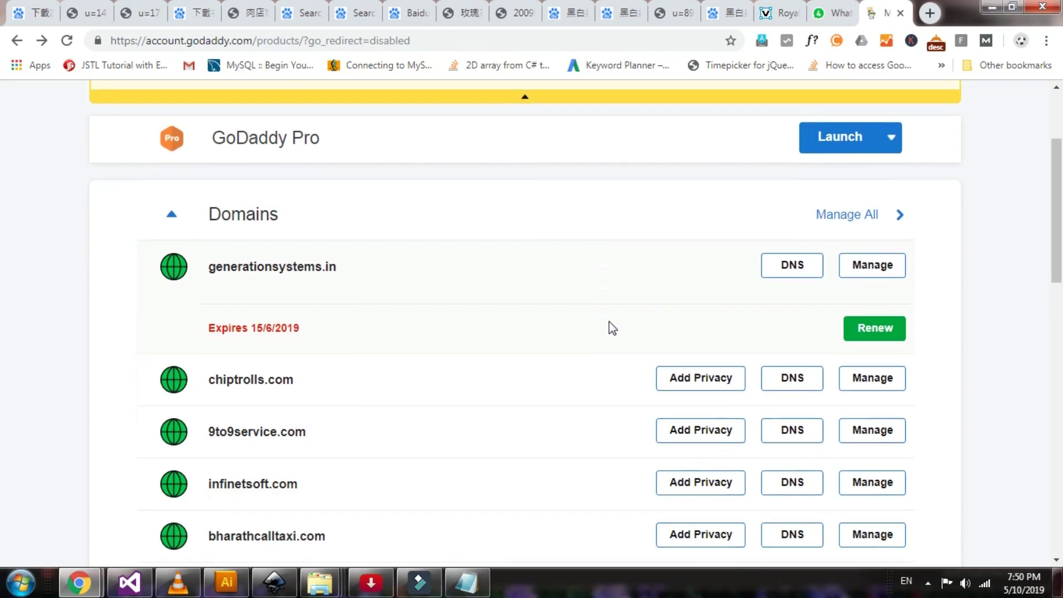
In 9to9service.com DNS management, add a TXT record with host _acme-challenge
click(802, 429)
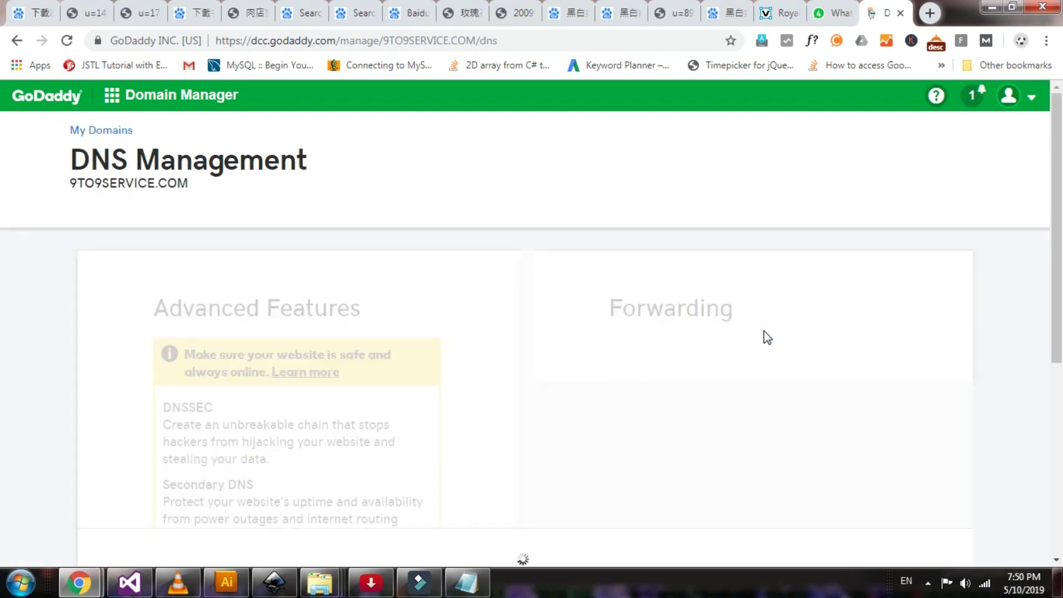
scroll(766, 336, down, 7)
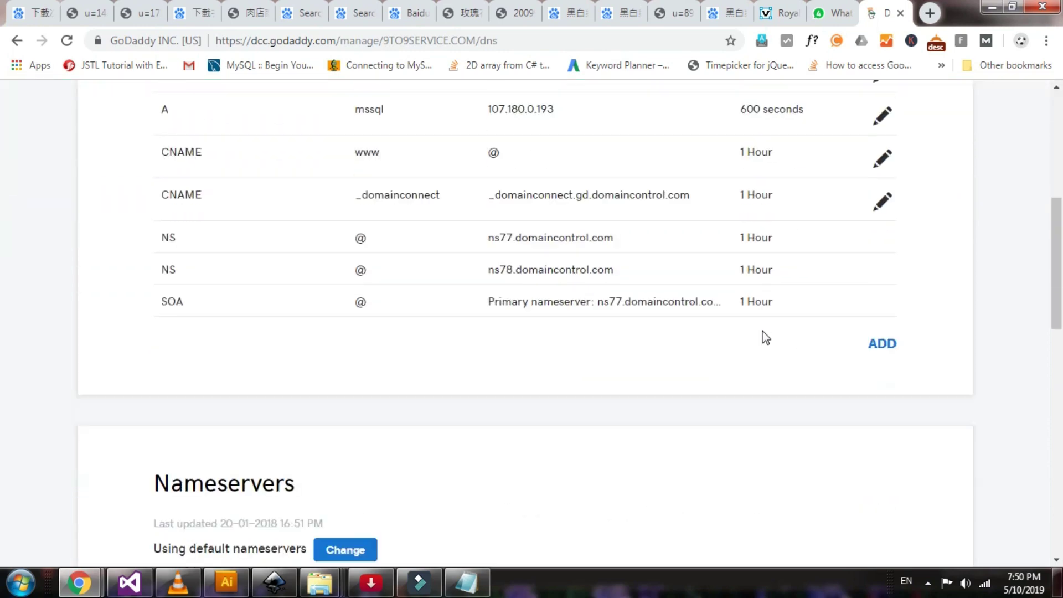
click(882, 343)
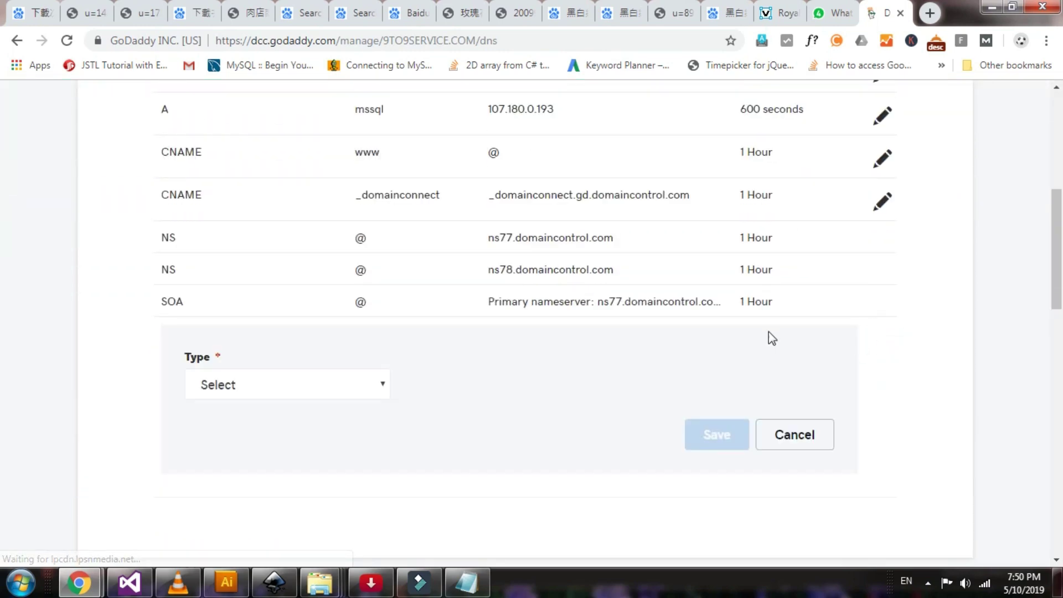
click(305, 389)
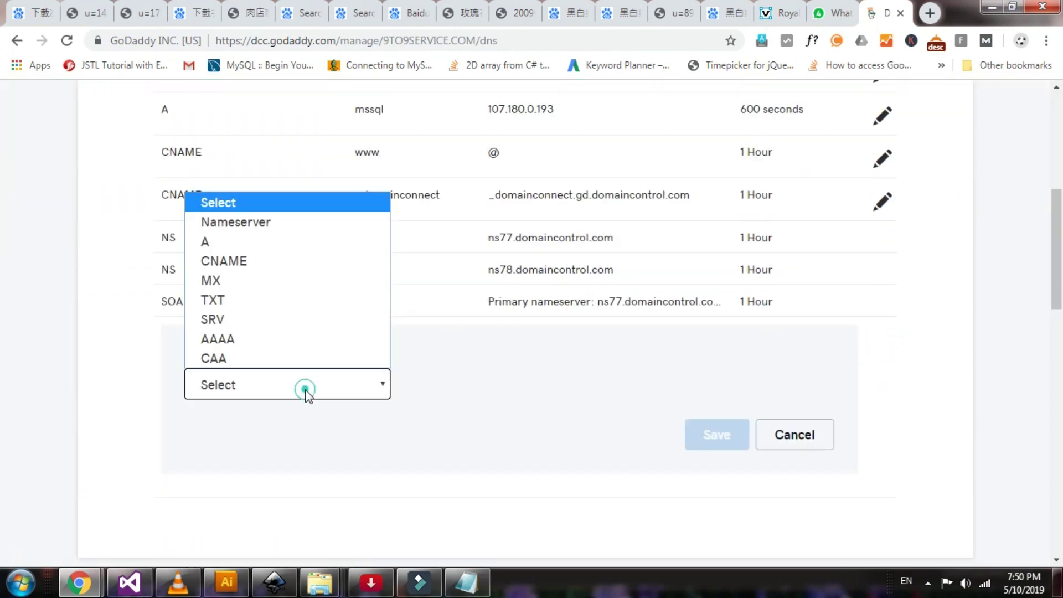
click(261, 306)
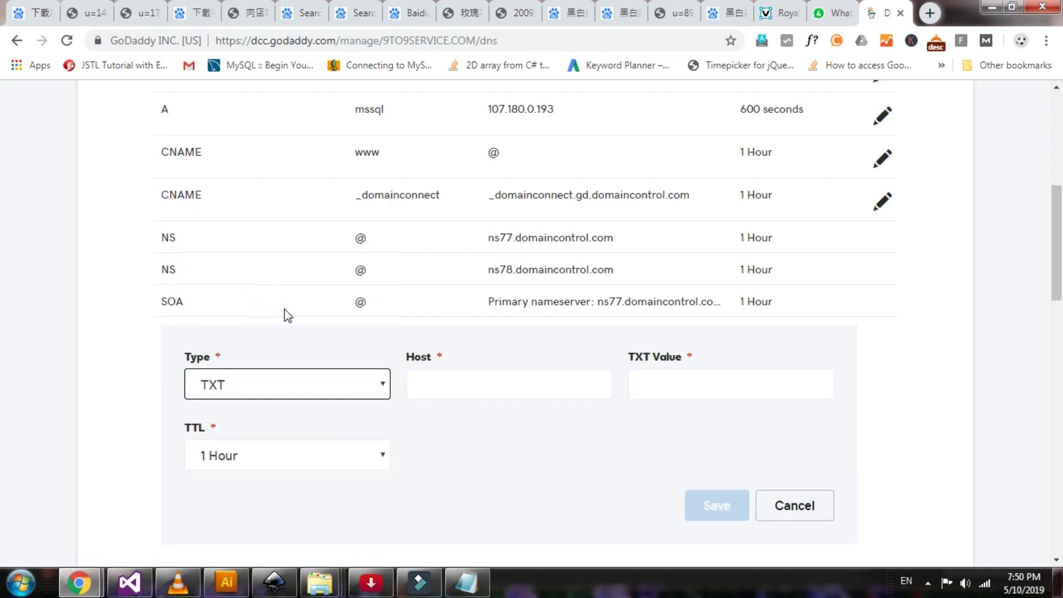
click(451, 379)
key(ctrl+v)
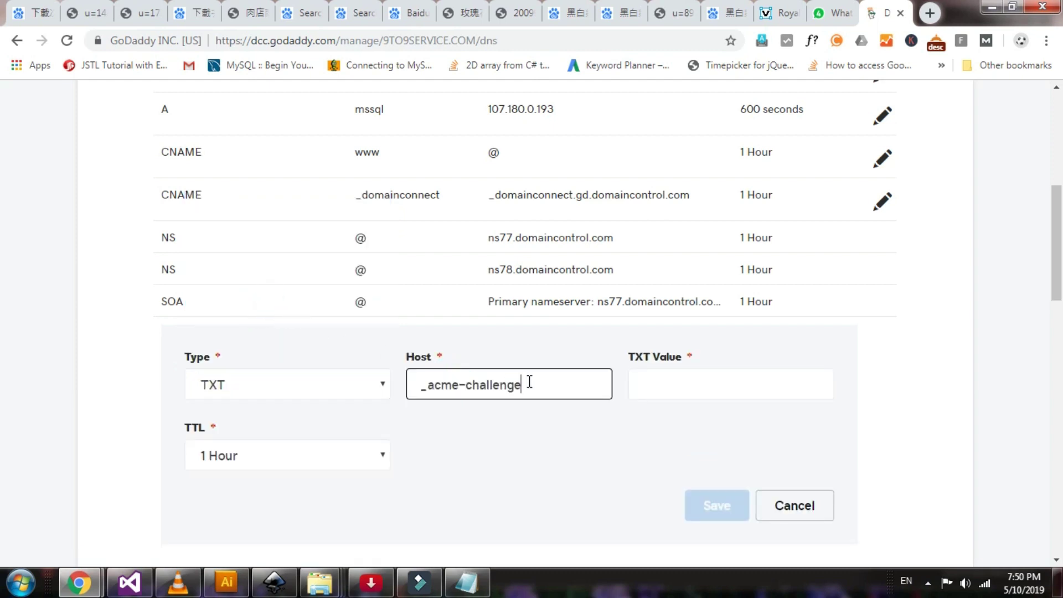
Paste ZeroSSL's first verification value, set a custom 600-second TTL, and save the record
click(713, 369)
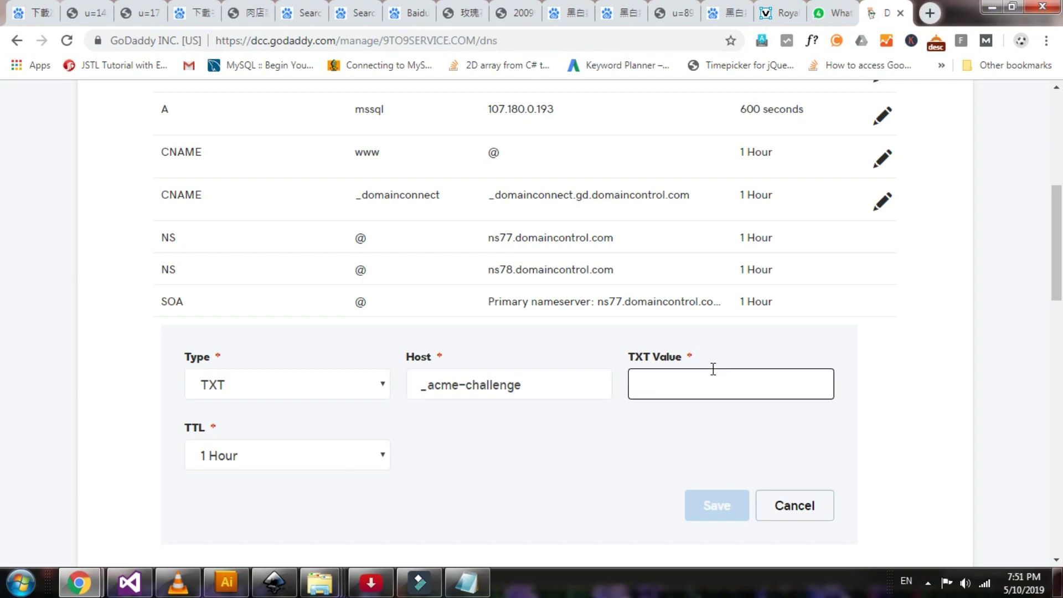
key(alt+Tab)
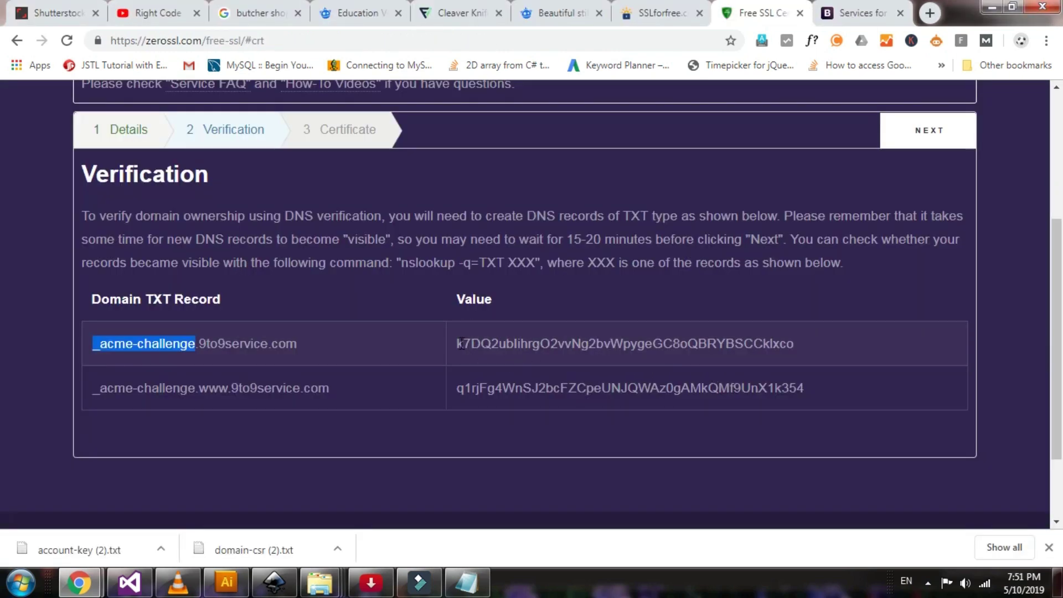
drag(455, 344, 799, 348)
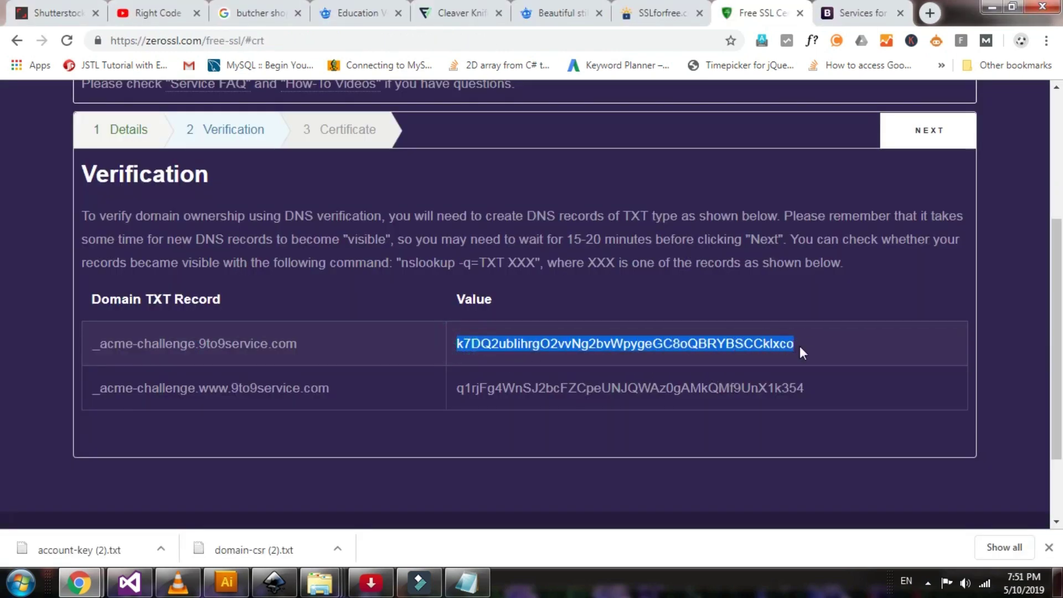
key(ctrl+c)
key(alt+Tab)
key(ctrl+v)
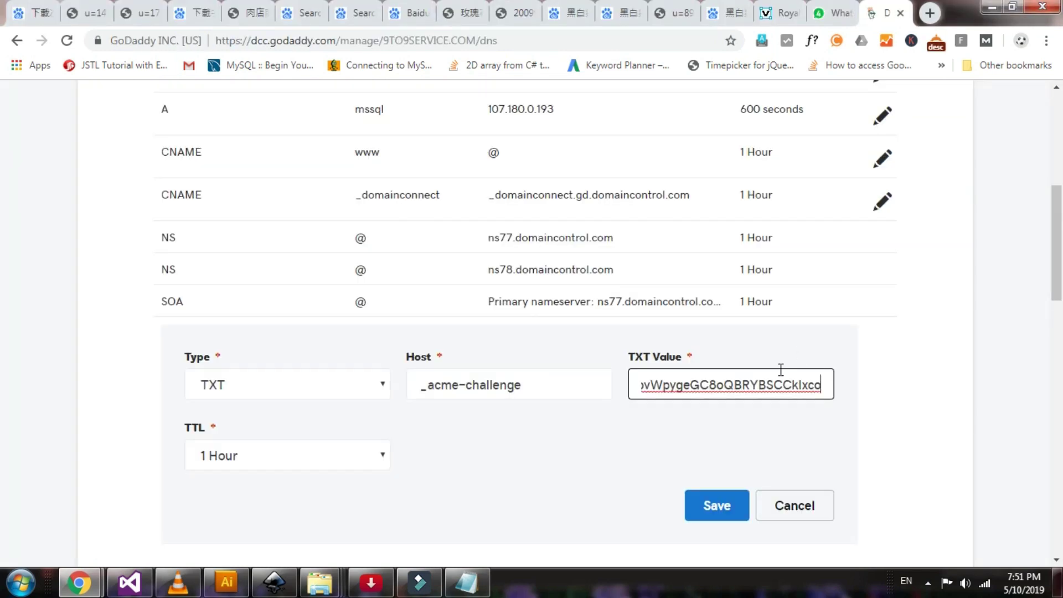
click(299, 464)
click(240, 421)
click(422, 455)
key(Delete)
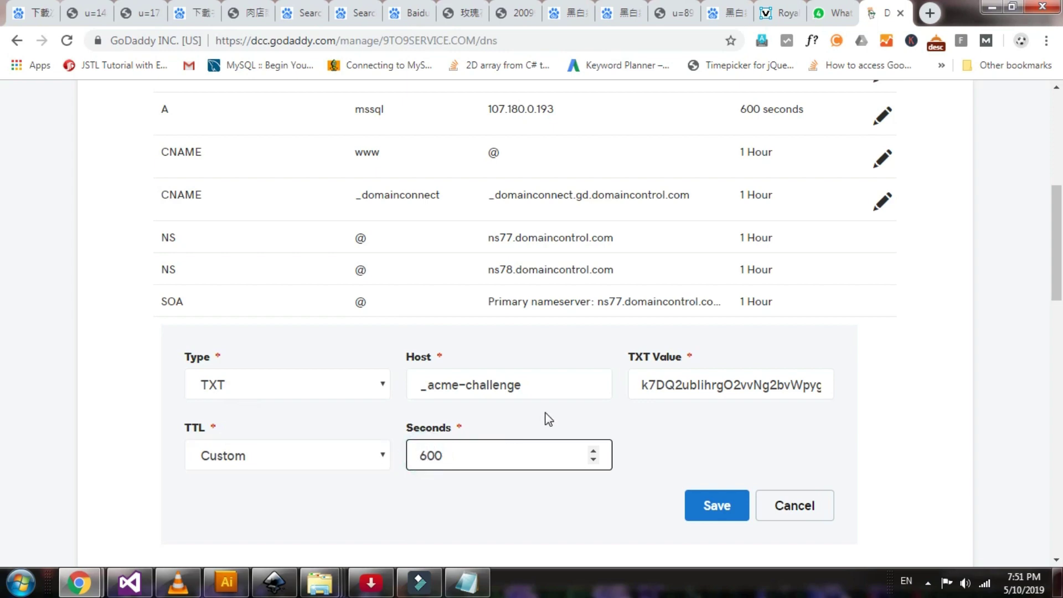
click(728, 504)
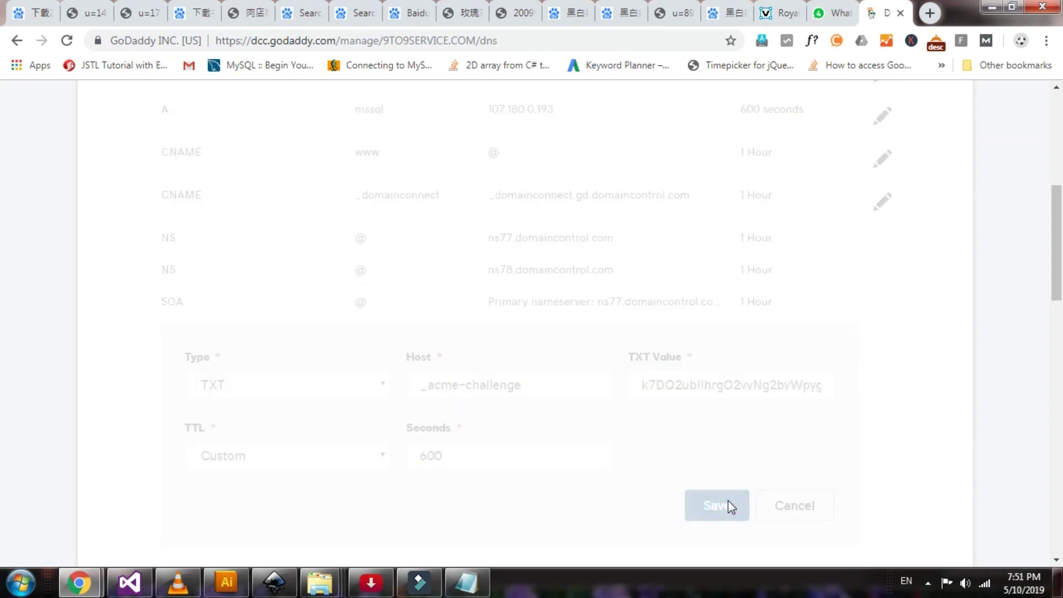
key(alt+Tab)
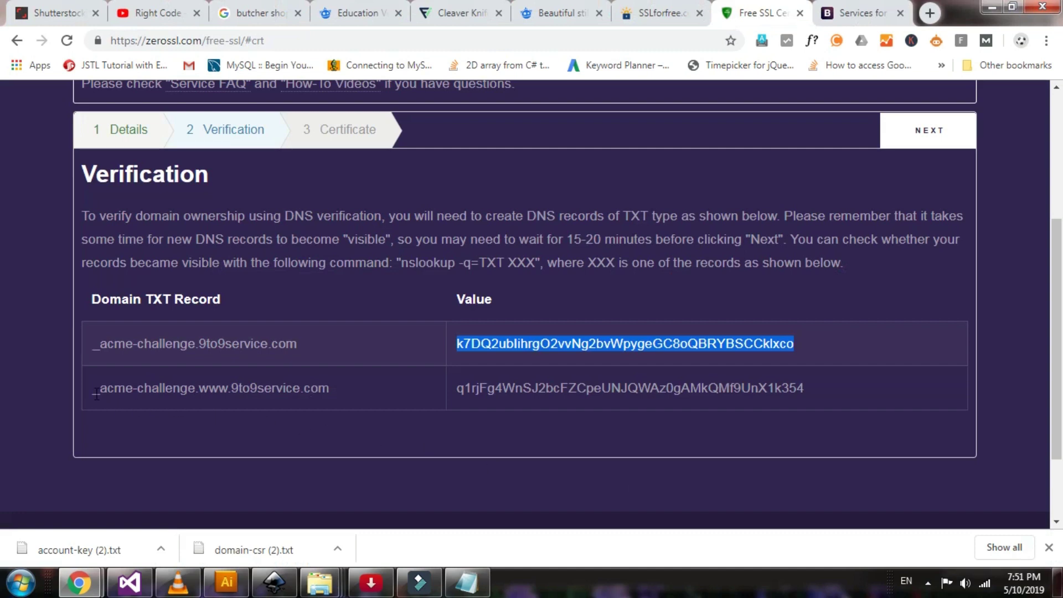
Add another TXT record with host _acme-challenge.www copied from ZeroSSL
drag(91, 390, 228, 390)
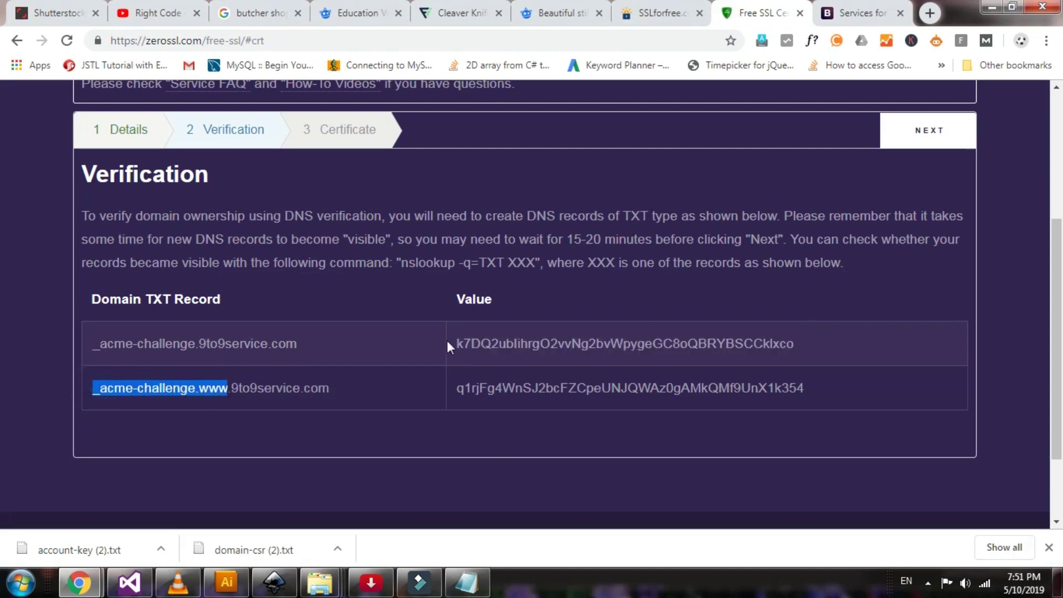
key(alt+Tab)
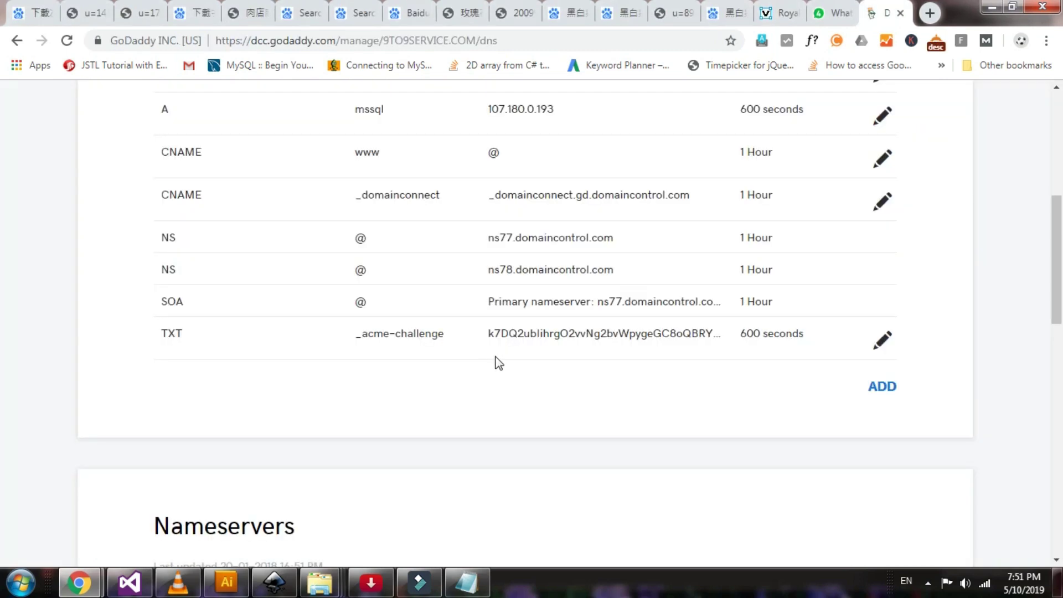
click(882, 389)
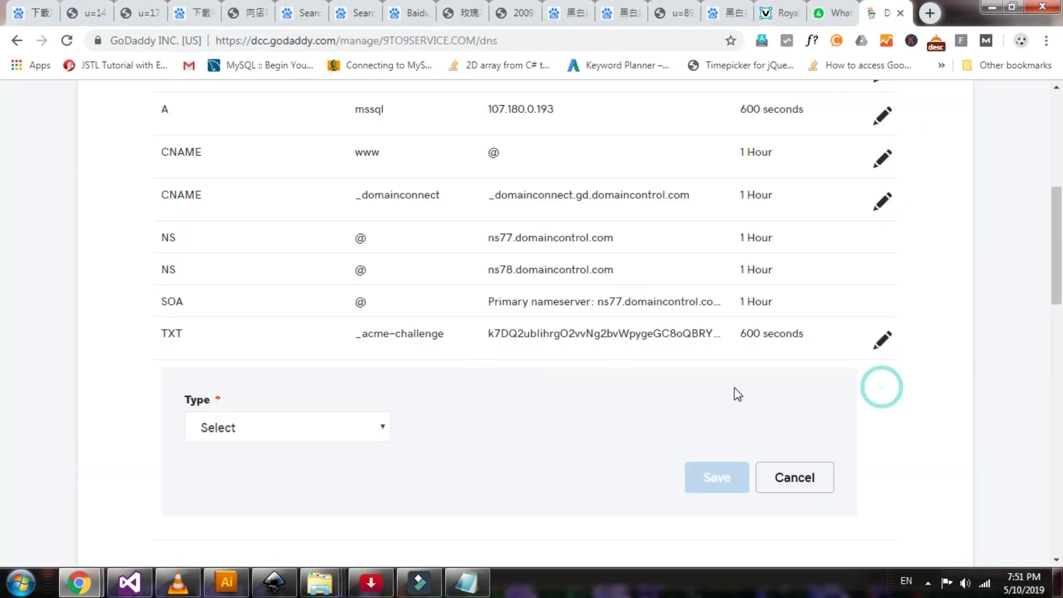
click(275, 437)
click(239, 343)
click(478, 427)
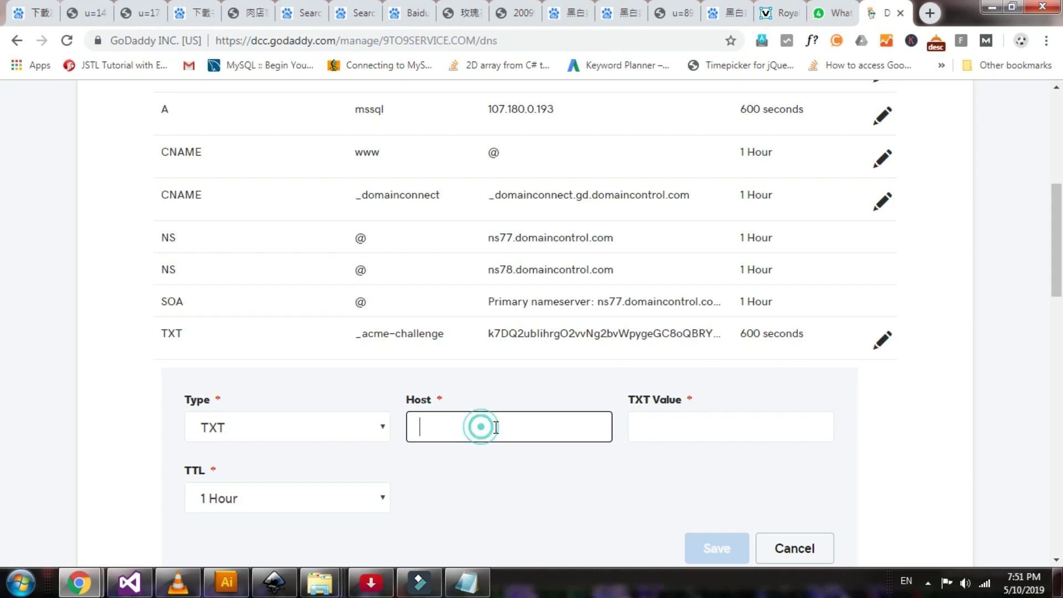
key(ctrl+v)
Paste ZeroSSL's second verification value, set a custom 600-second TTL, and save the record
click(648, 443)
key(alt+Tab)
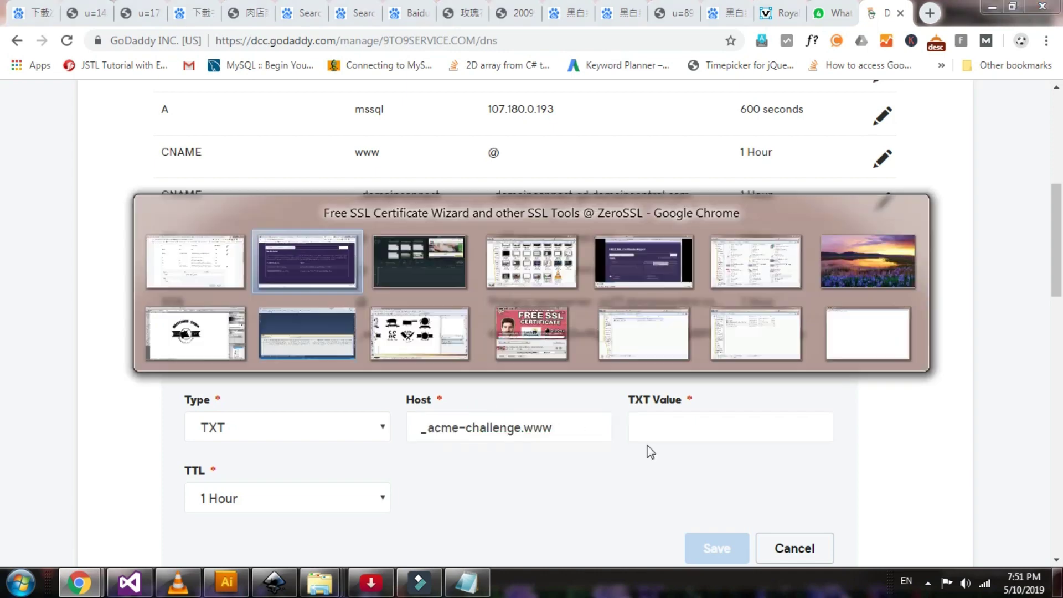
drag(458, 389, 822, 389)
key(alt+Tab)
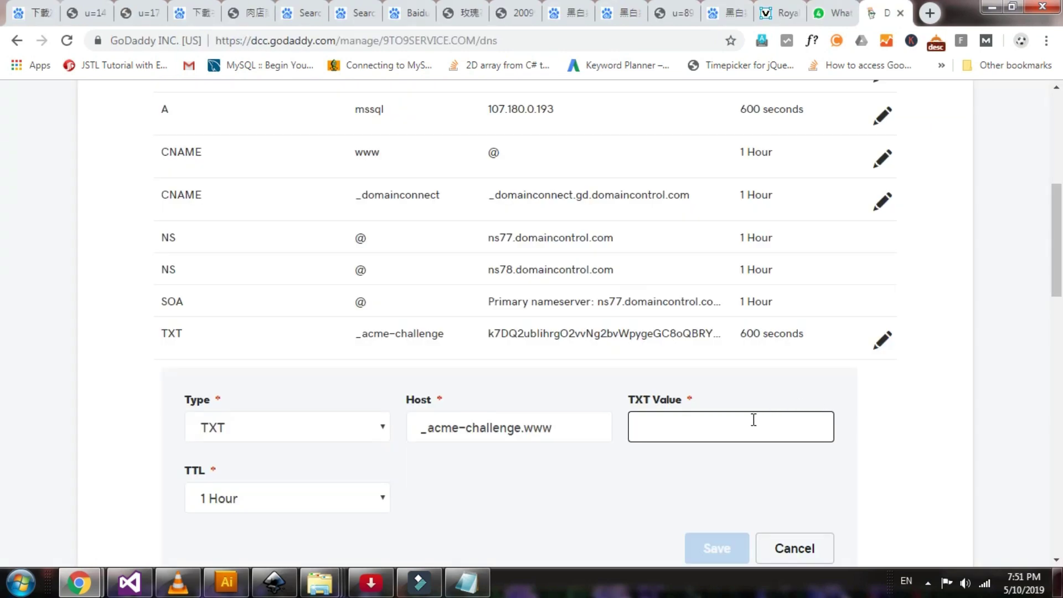
key(ctrl+v)
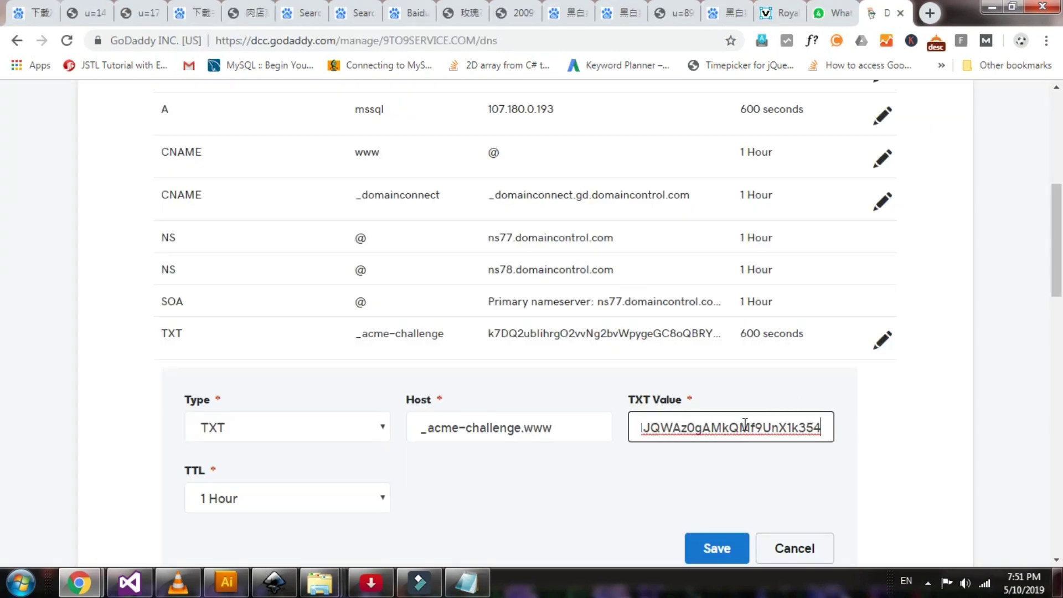
click(302, 498)
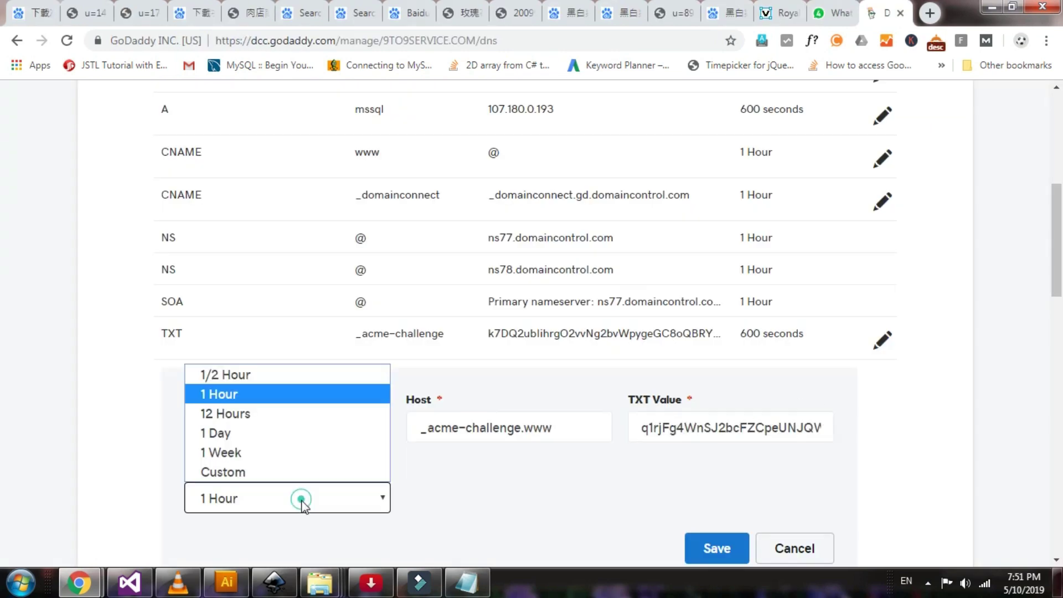
click(240, 466)
click(420, 498)
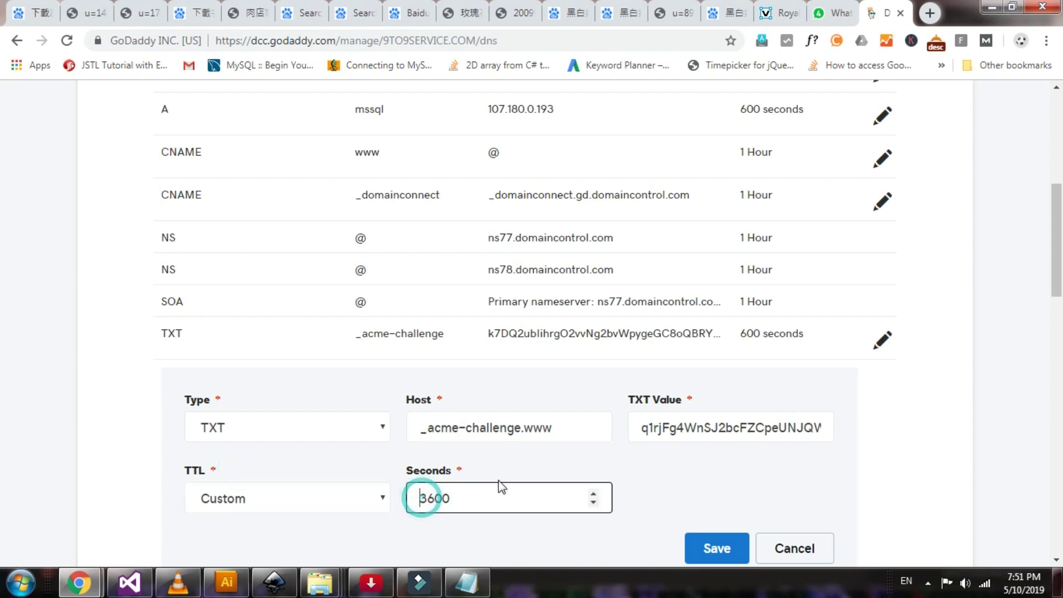
key(Delete)
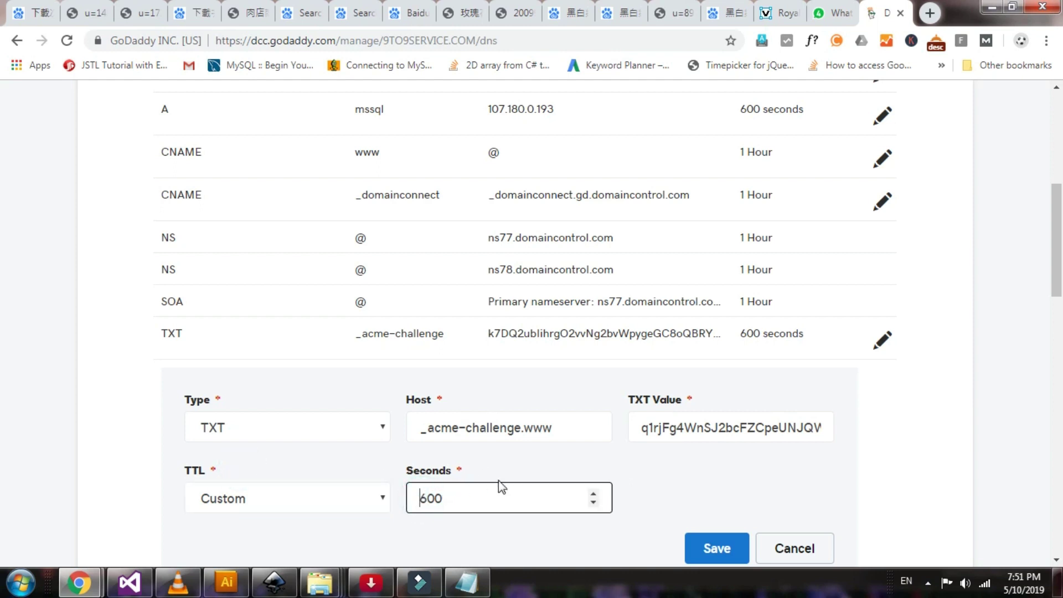
scroll(796, 412, down, 1)
click(731, 474)
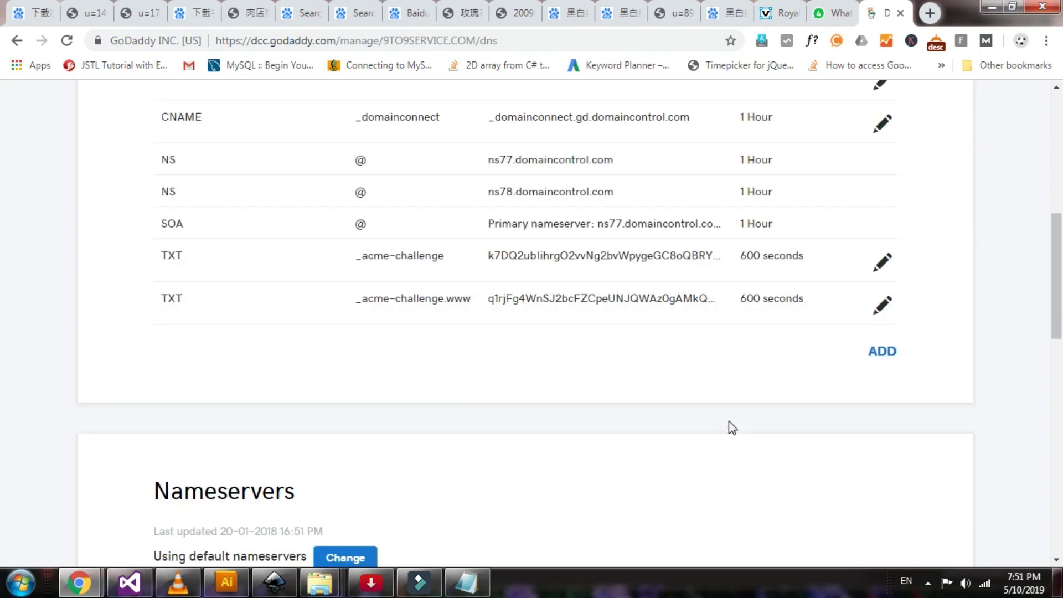
scroll(728, 421, up, 1)
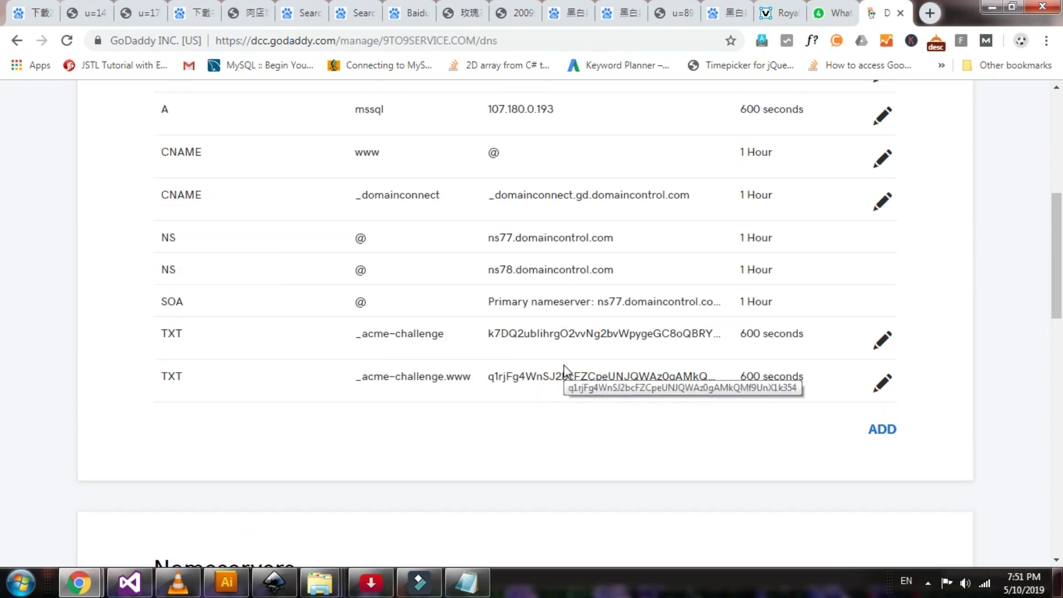
key(alt+Tab)
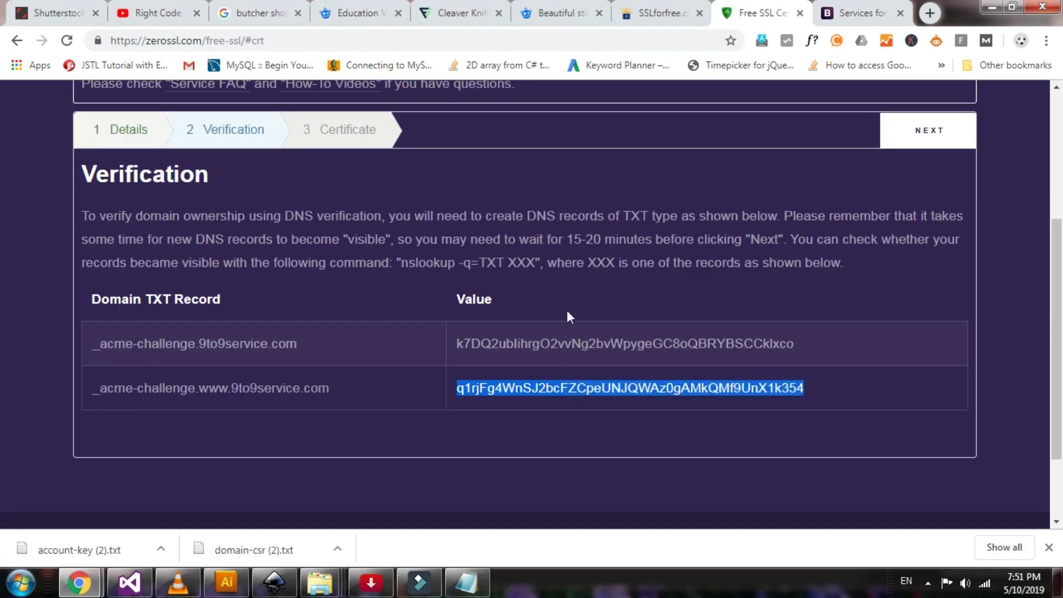
Pass ZeroSSL's DNS verification and reach the 'Your certificate is ready!' page
click(129, 235)
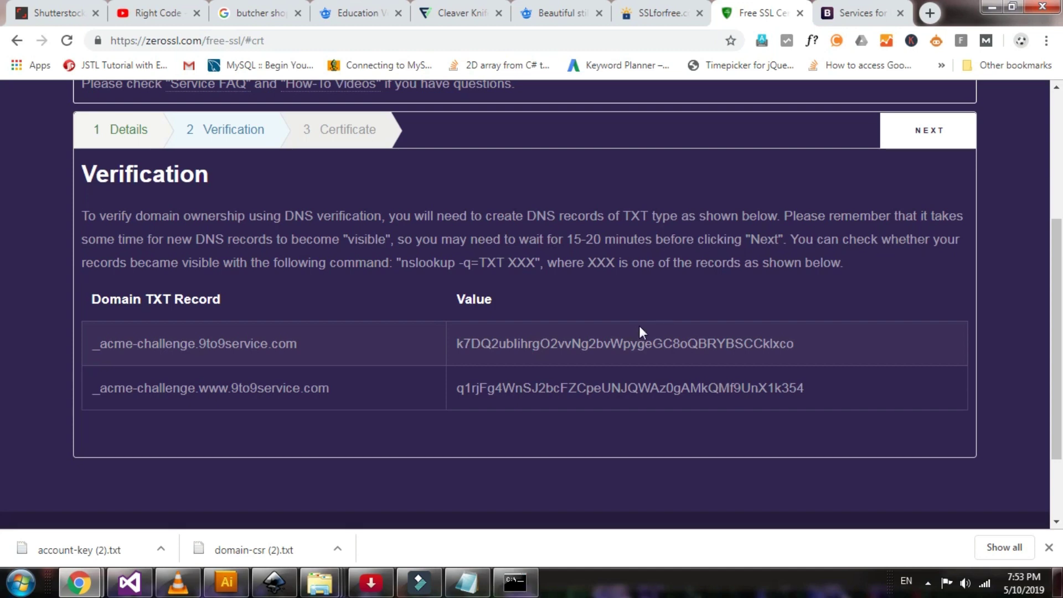
click(929, 136)
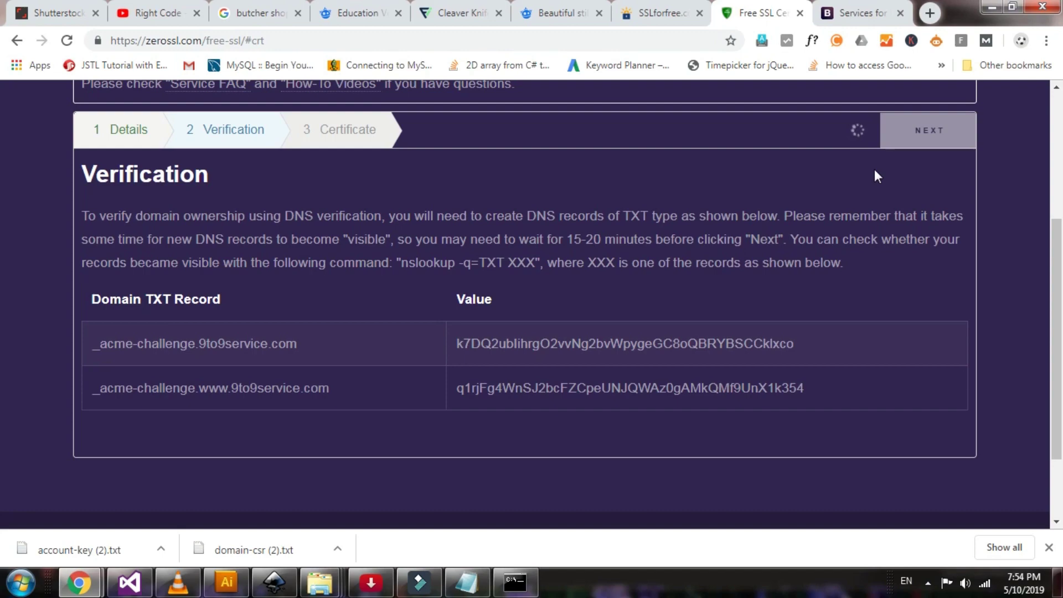
drag(89, 178, 380, 184)
Look over the domain certificate and private key boxes, then return to GoDaddy DNS management
scroll(473, 334, down, 5)
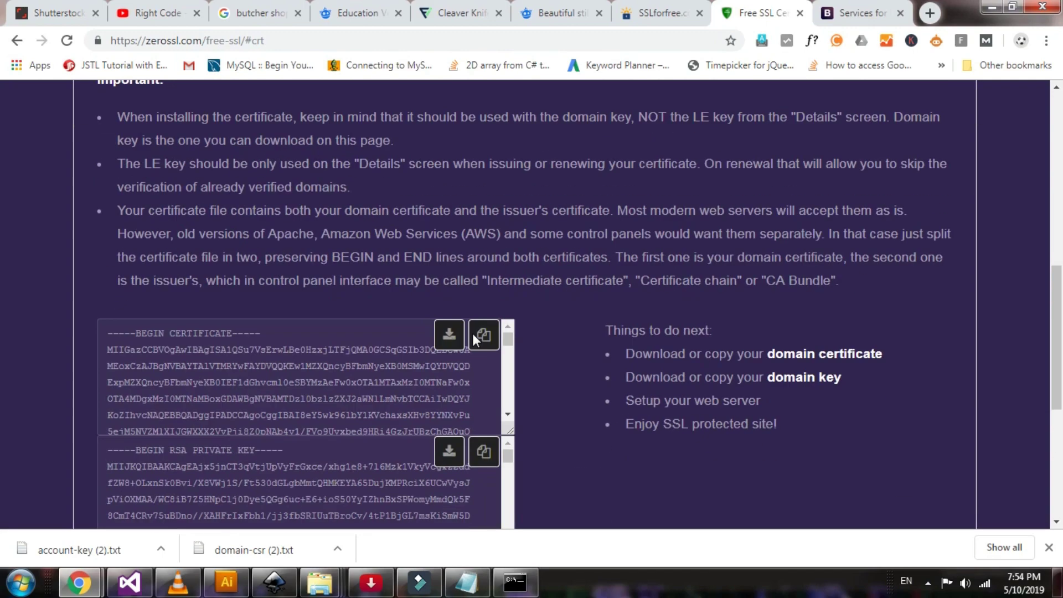
scroll(473, 334, down, 5)
scroll(472, 335, up, 4)
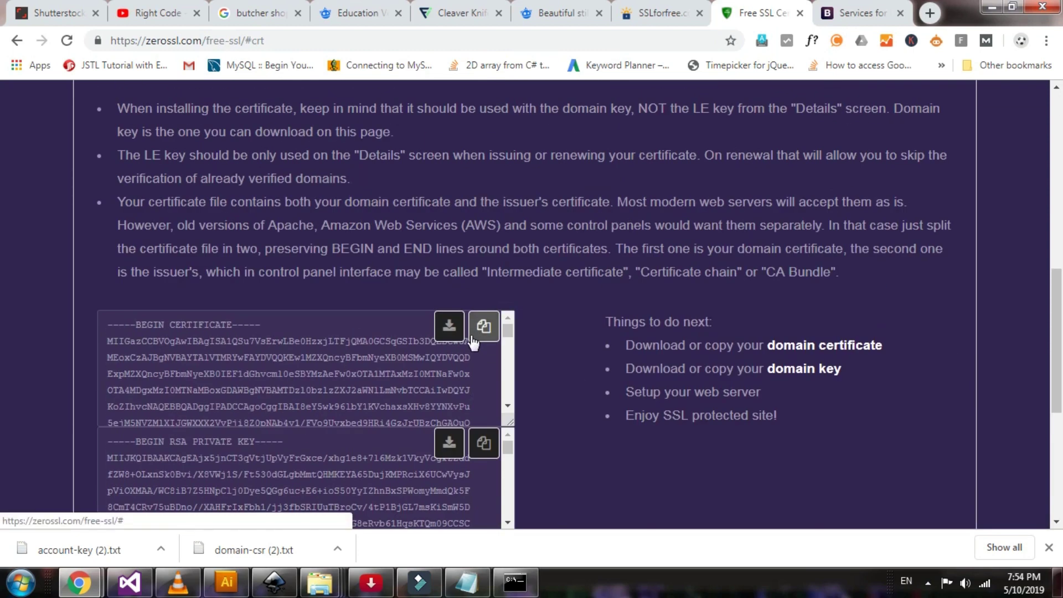
scroll(473, 339, down, 2)
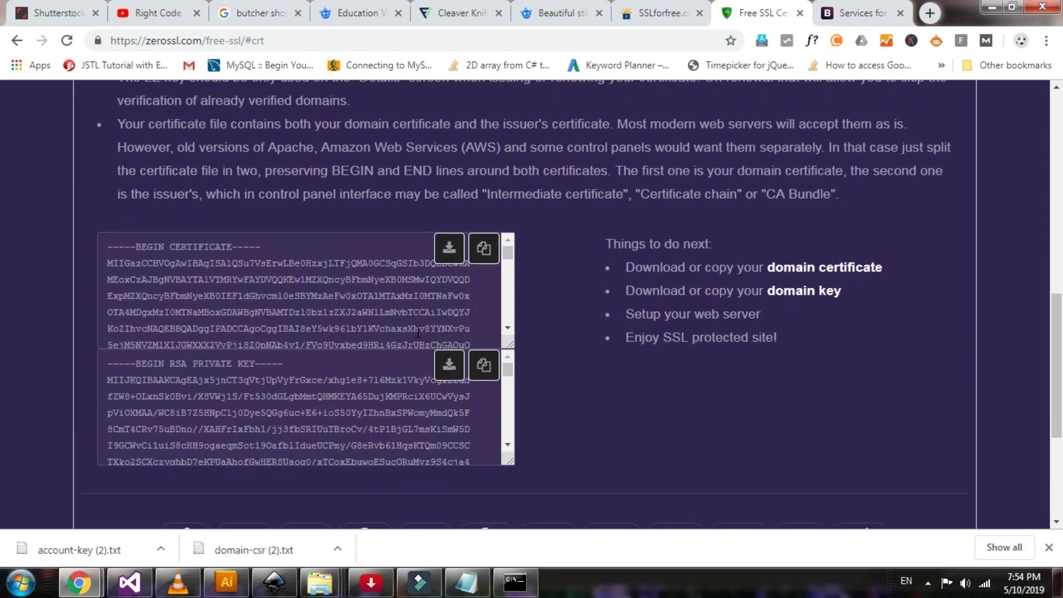
scroll(334, 304, down, 2)
scroll(334, 303, up, 2)
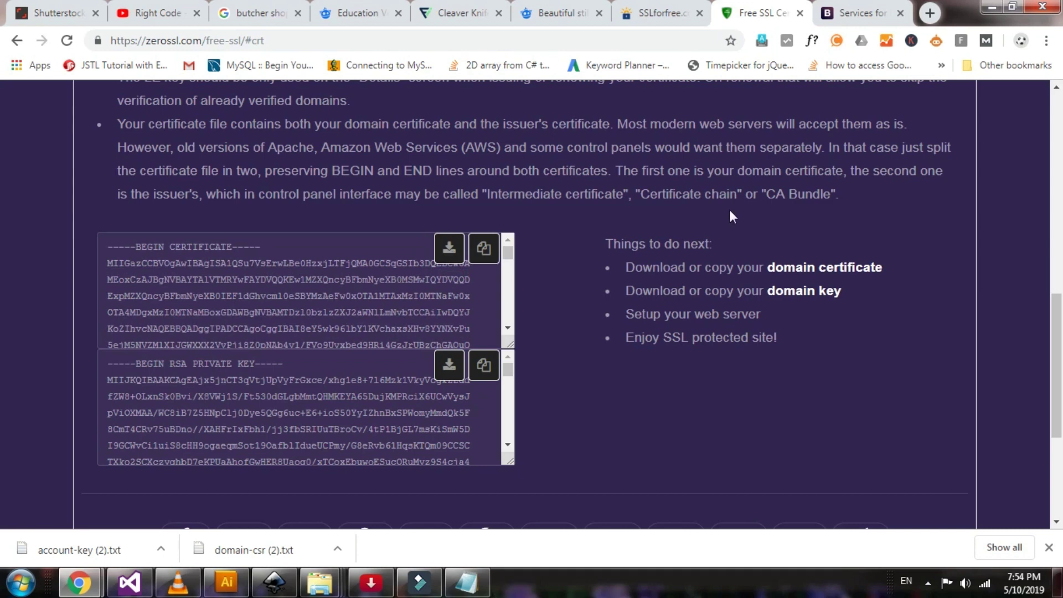
key(alt+Tab)
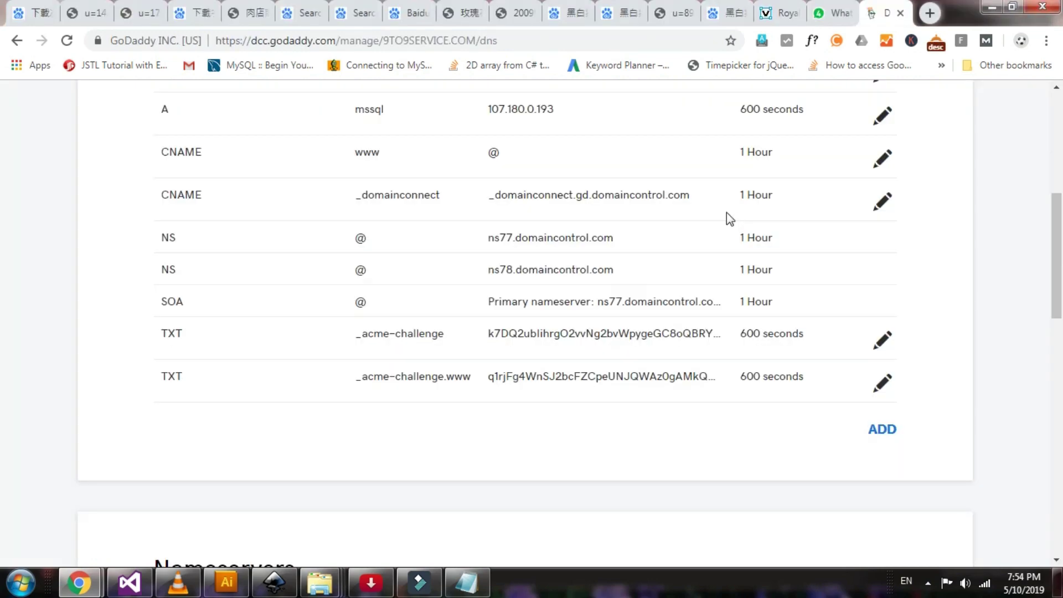
Load the Plesk login page in a new tab via the Websites & Domains shortcut
scroll(649, 348, up, 7)
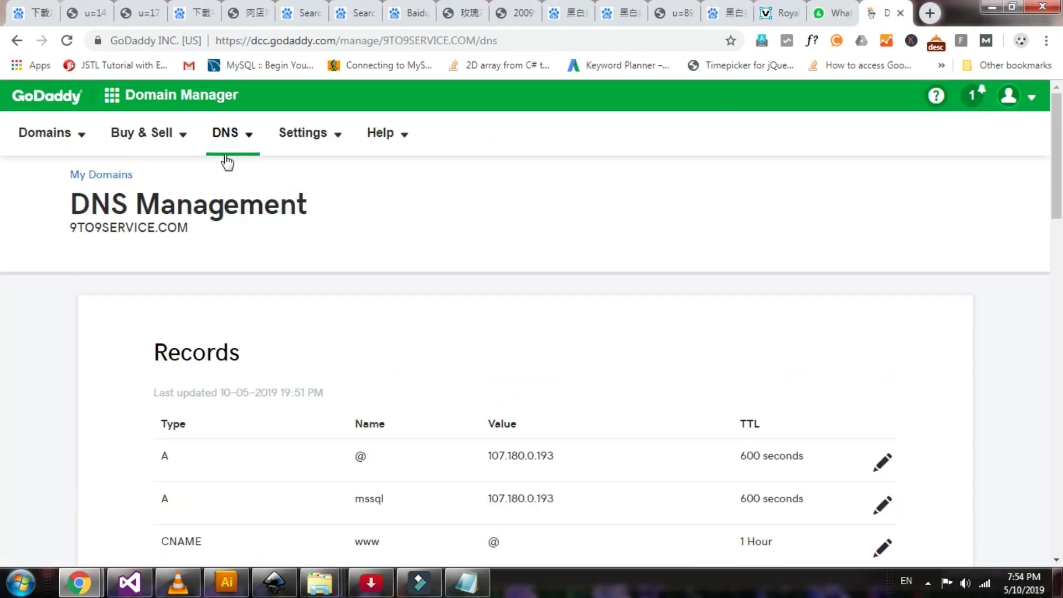
click(925, 16)
click(398, 512)
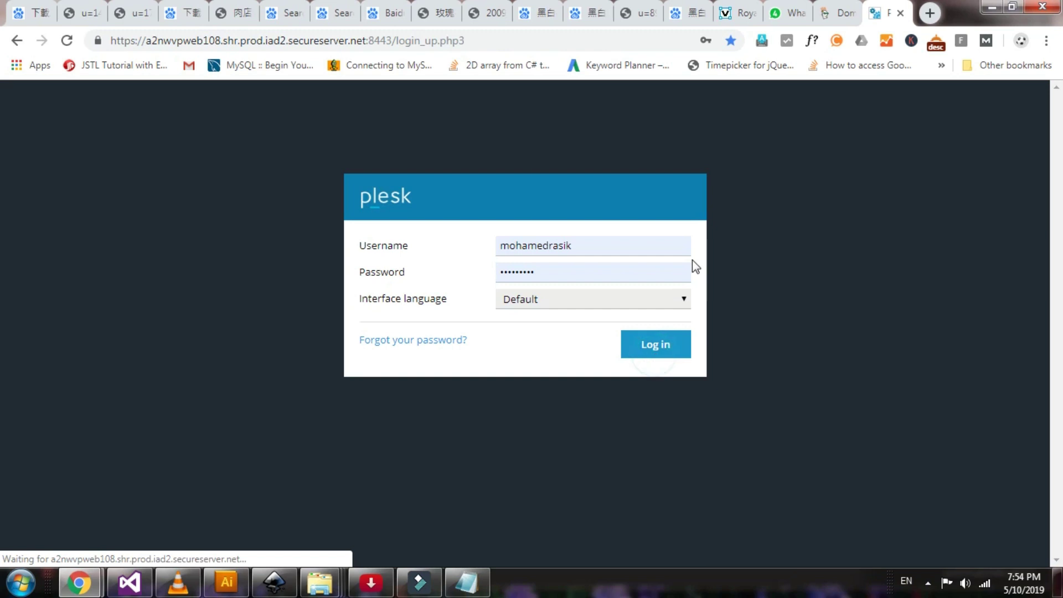
Log in to Plesk and open SSL/TLS Certificates for 9to9service.com
click(659, 346)
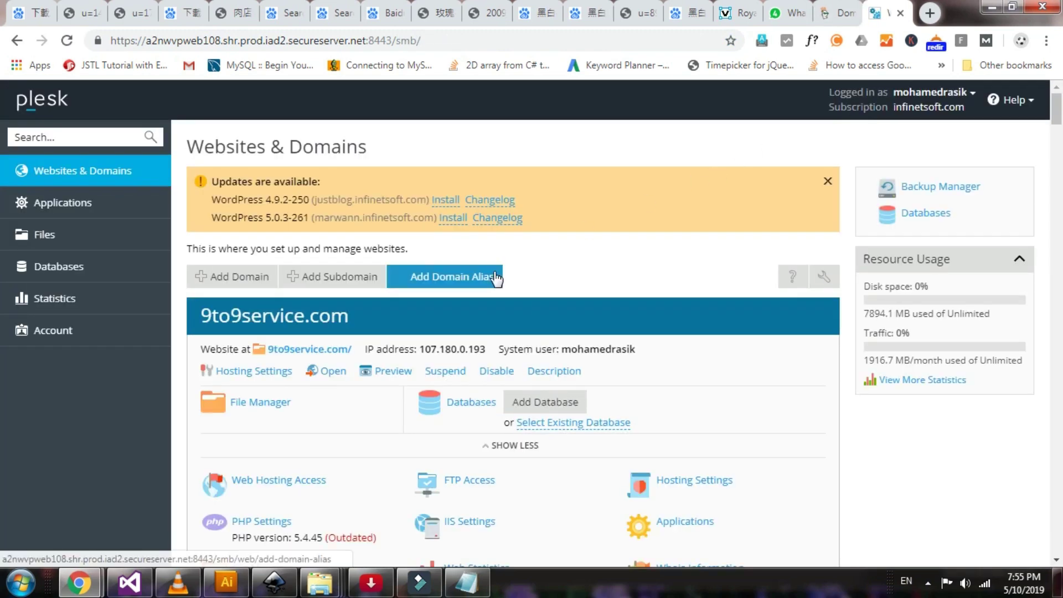
scroll(482, 310, down, 1)
scroll(473, 358, down, 1)
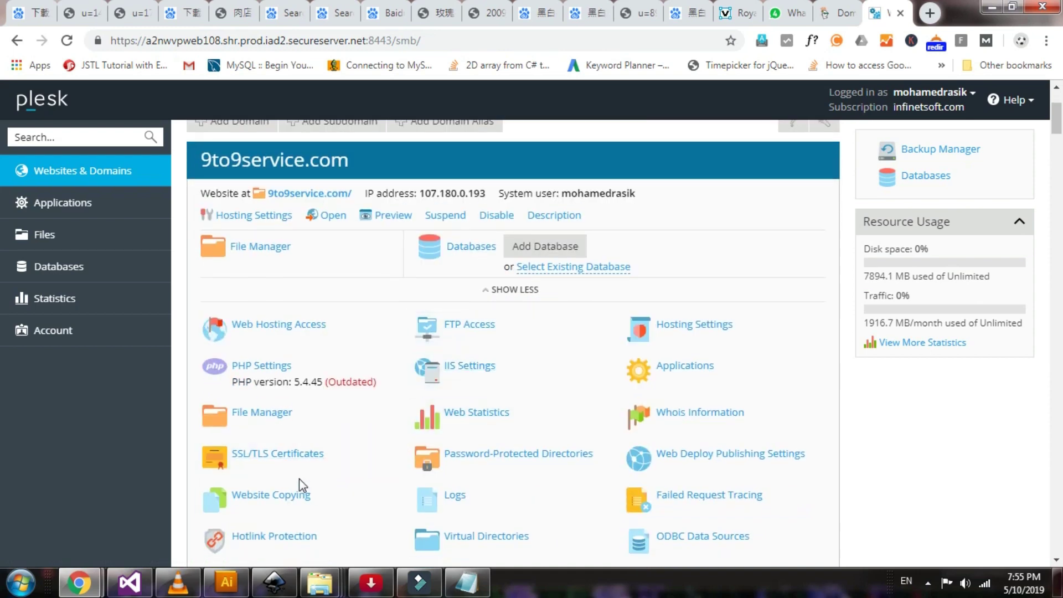
click(297, 457)
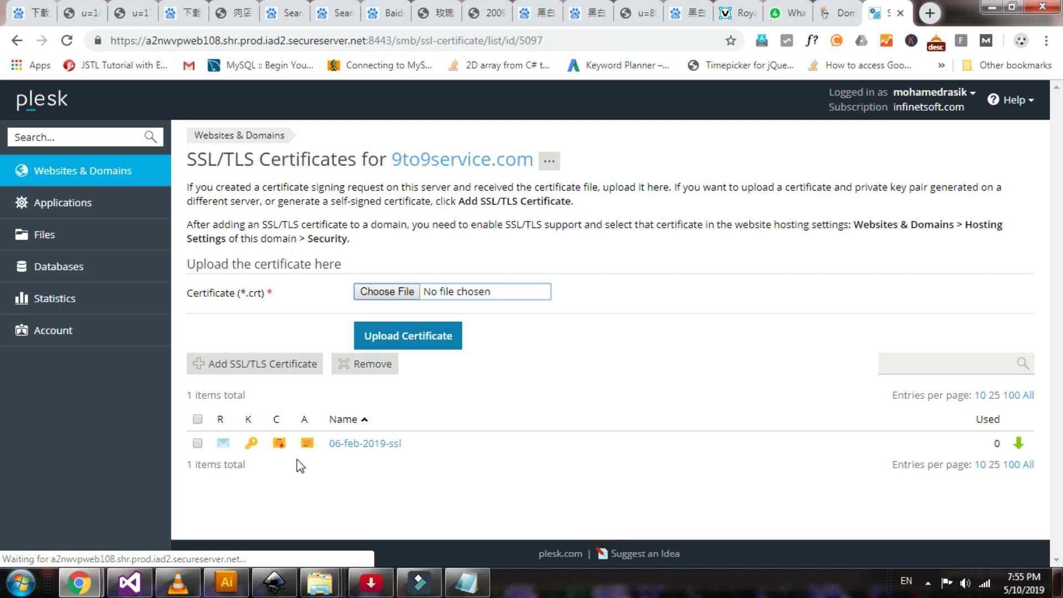
Add a new SSL/TLS certificate named ssl_9to9service_10_may_2019
click(265, 369)
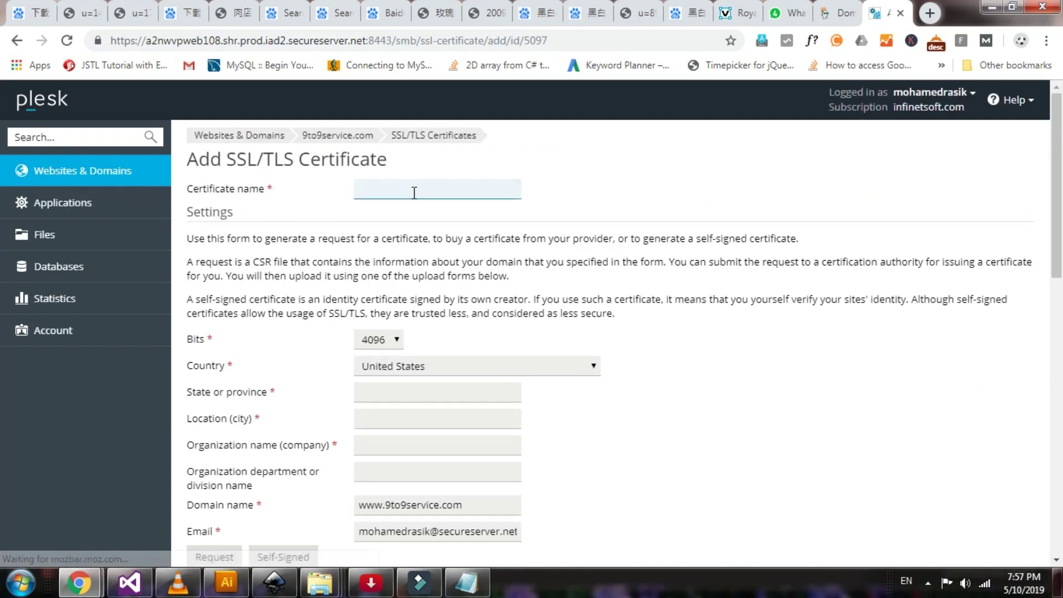
text(ssl)
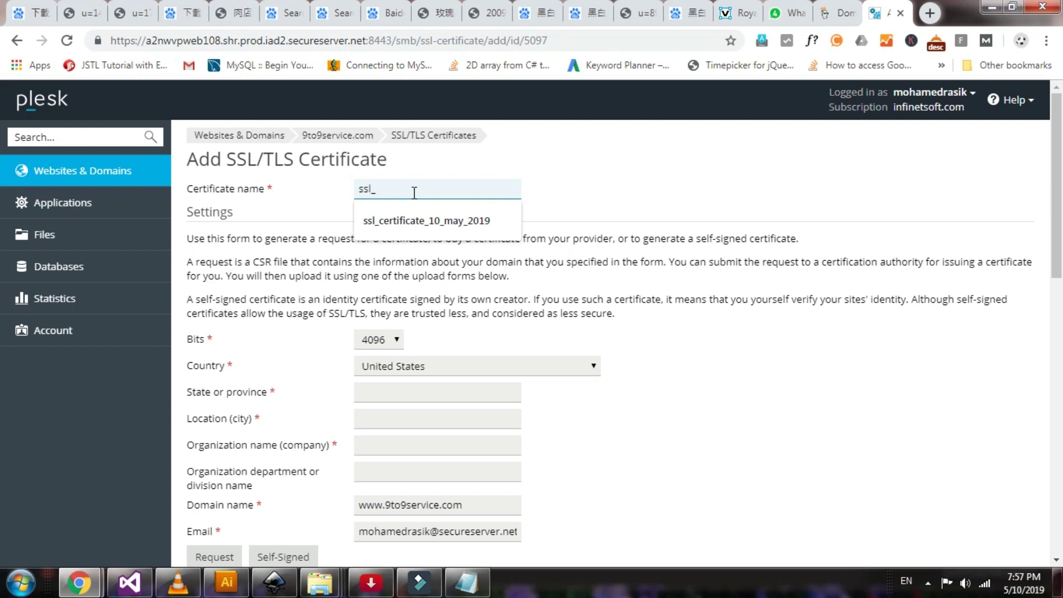
text(_9to9)
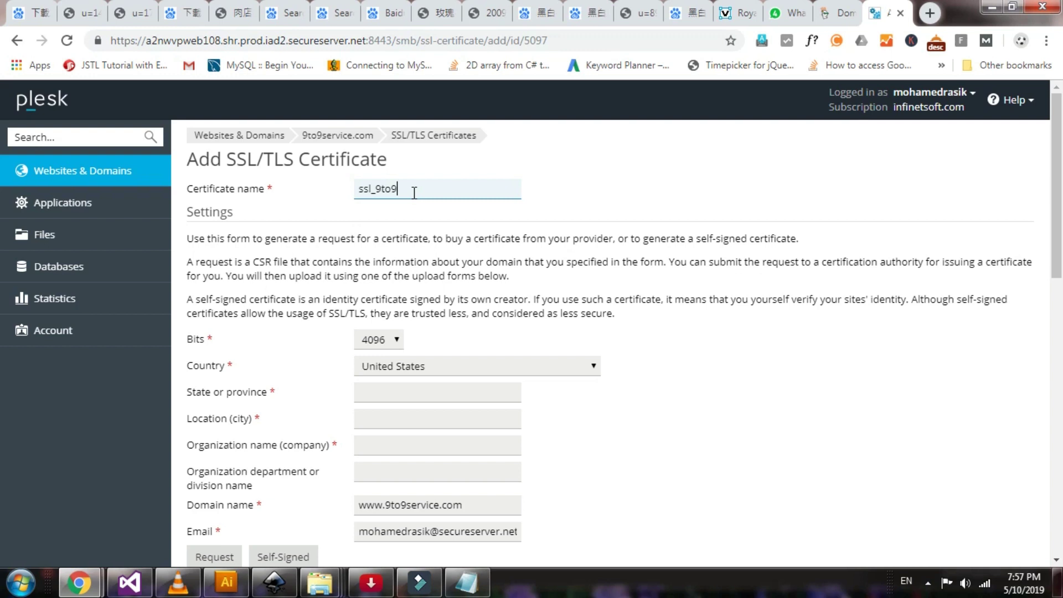
text(service_10_may_2019)
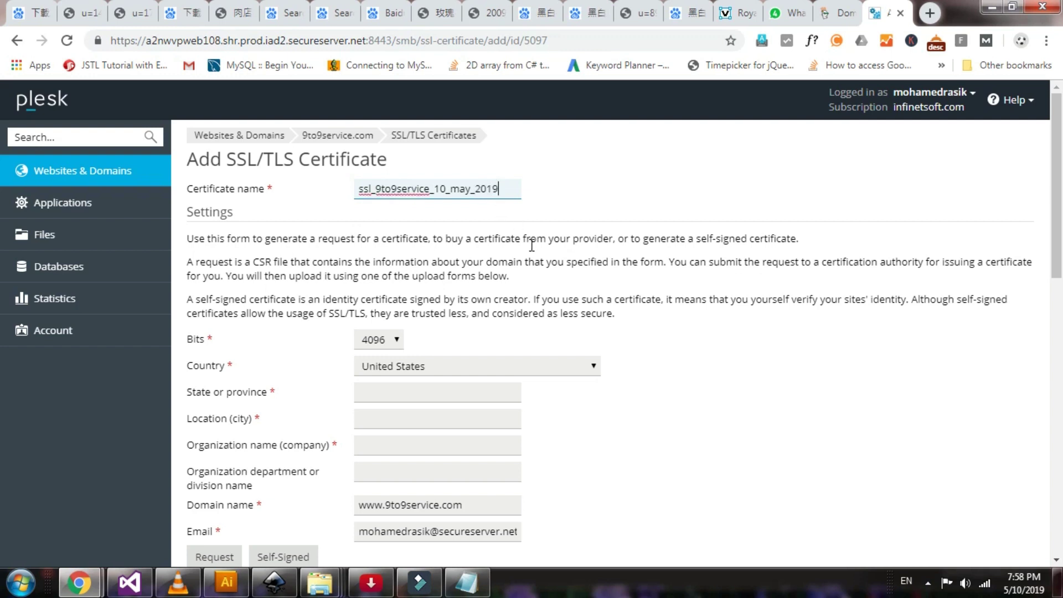
Set country India, state Tamil Nadu, city Tirunelveli and organization Standard Electrical
scroll(527, 271, down, 1)
click(469, 291)
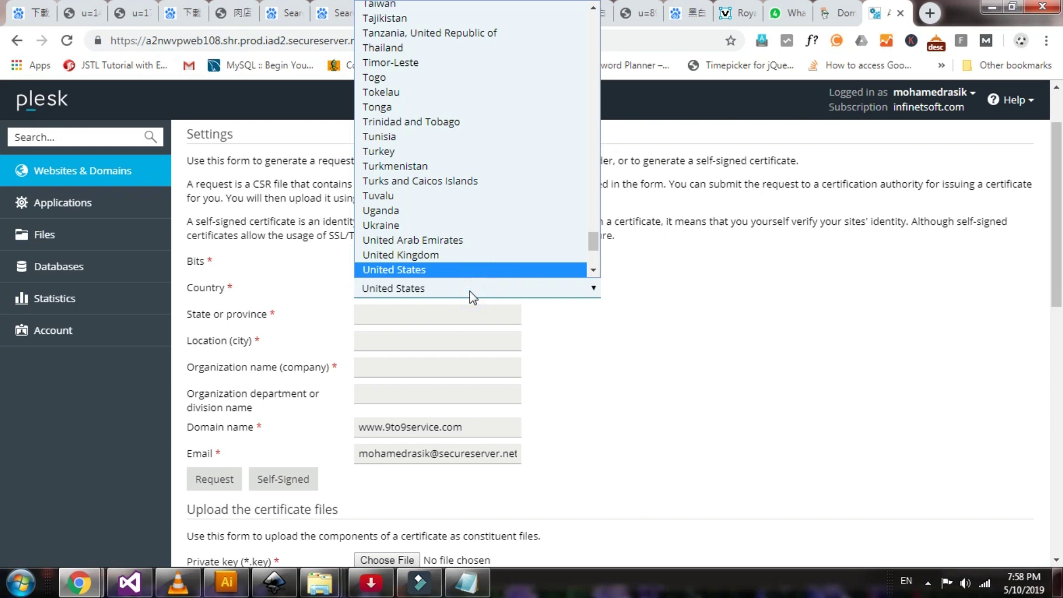
text(india)
key(Return)
click(439, 315)
text(Tam)
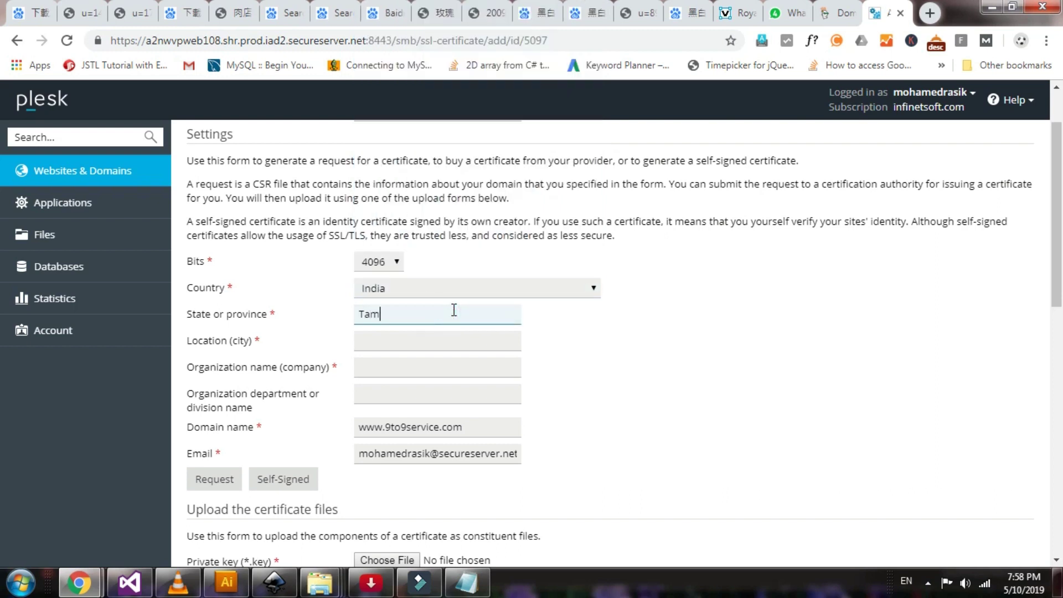
text(il Nadu)
key(Tab)
text(Ti)
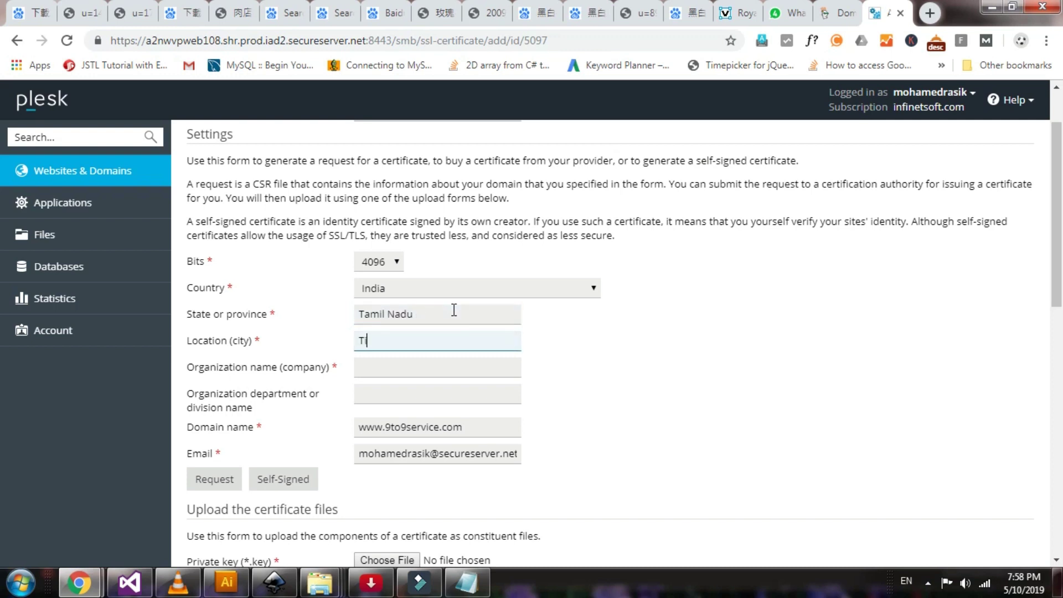
text(runelveli)
key(Tab)
text(Stan)
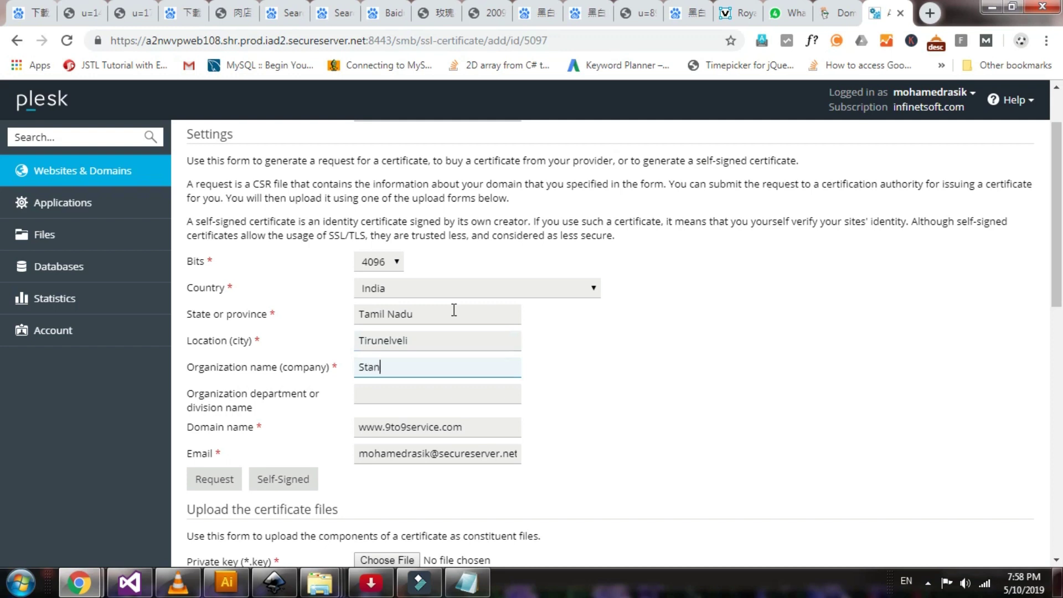
text(dard Electrical)
key(Tab)
Replace the existing e-mail with a new contact address, then return to ZeroSSL
scroll(515, 313, down, 1)
triple_click(439, 375)
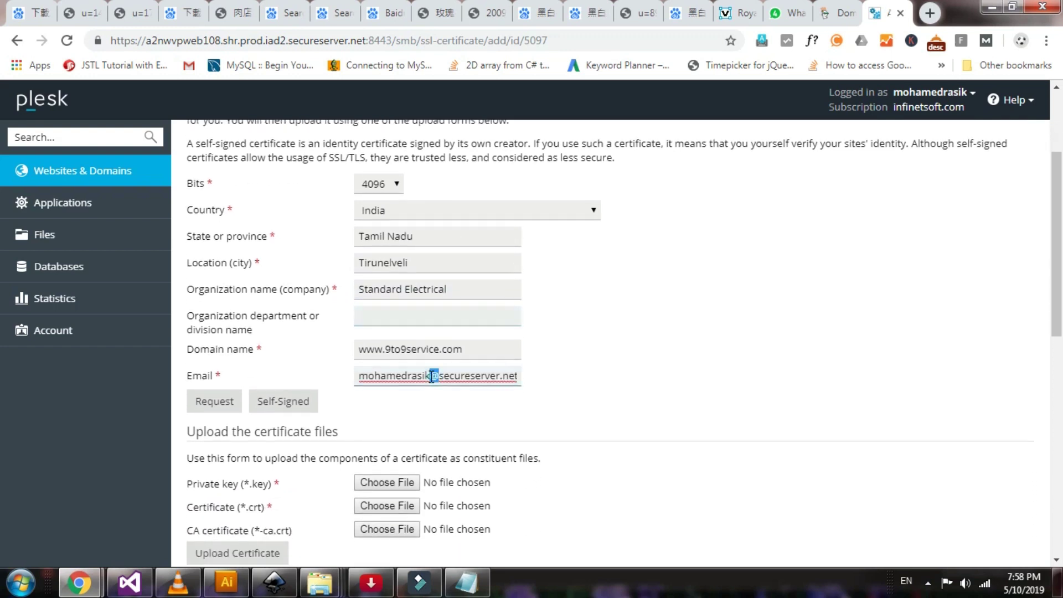
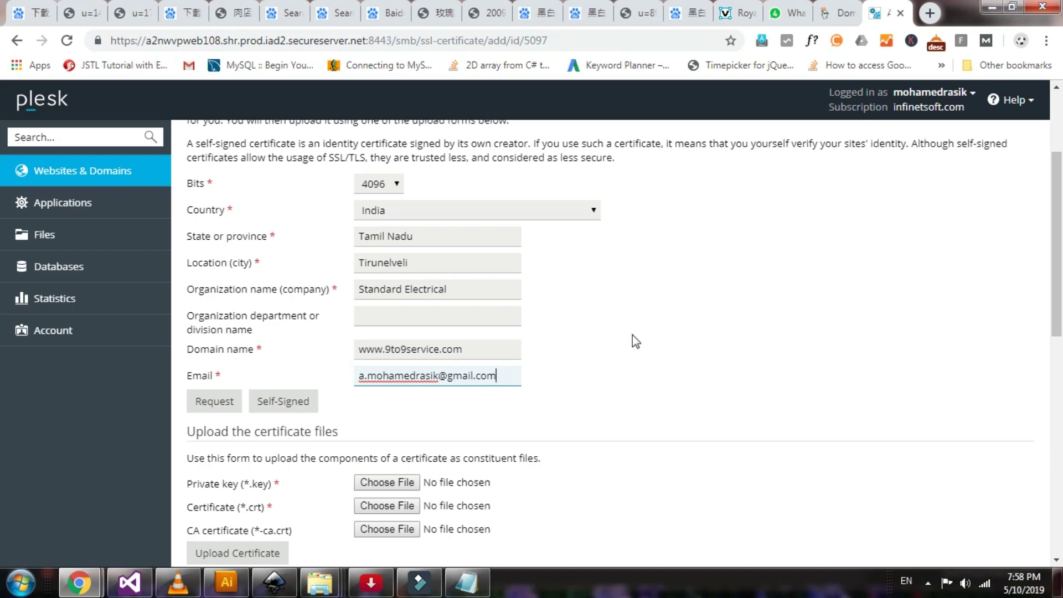
scroll(632, 334, down, 5)
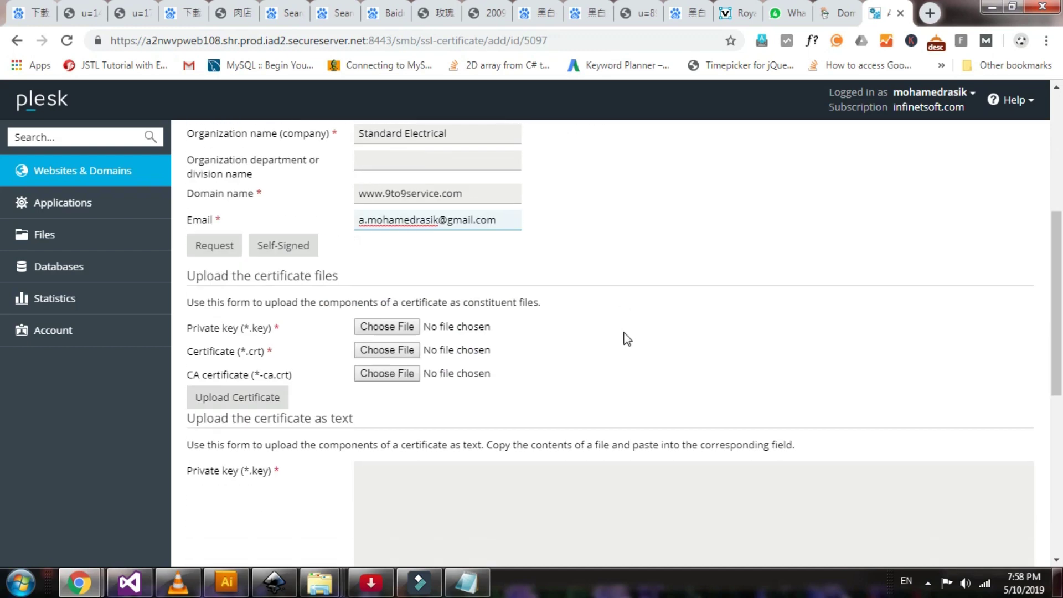
click(518, 367)
key(alt+Tab)
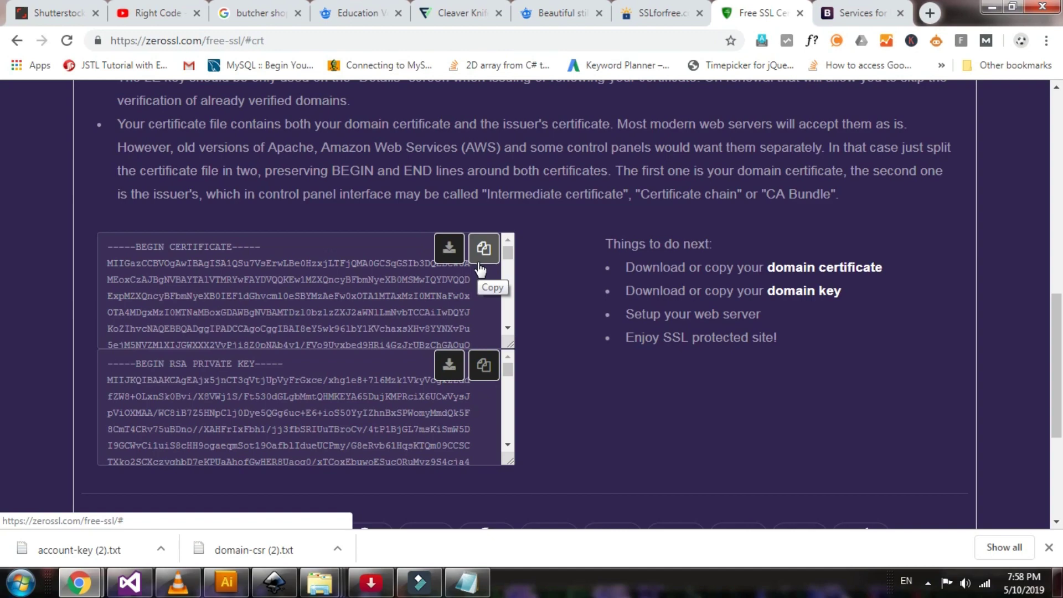
Copy ZeroSSL's RSA private key into Plesk's Private key (*.key) field
scroll(283, 291, up, 2)
scroll(283, 291, down, 2)
scroll(283, 291, up, 2)
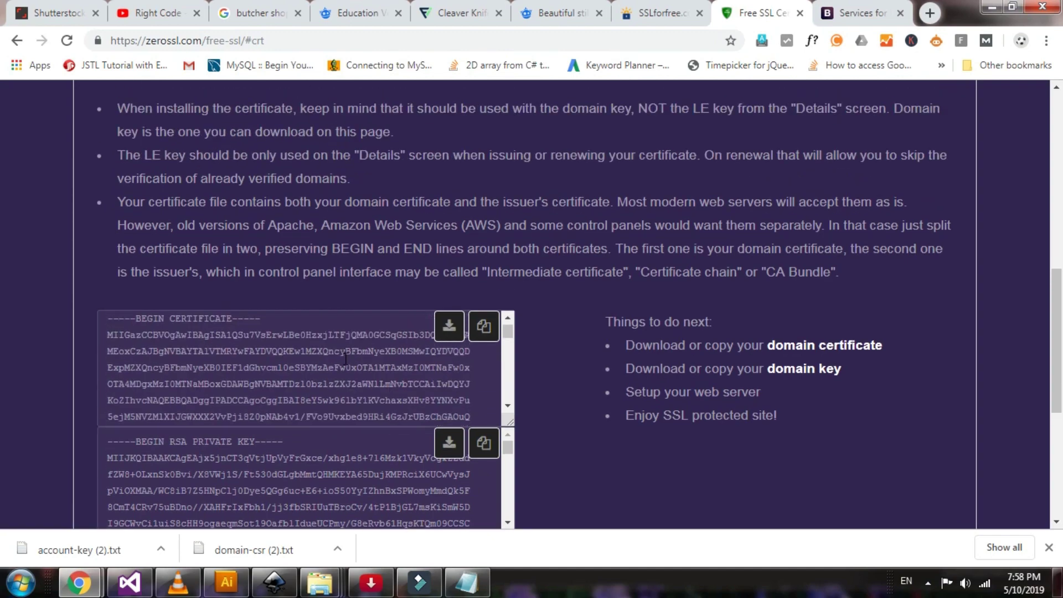
scroll(380, 445, up, 2)
scroll(368, 327, down, 10)
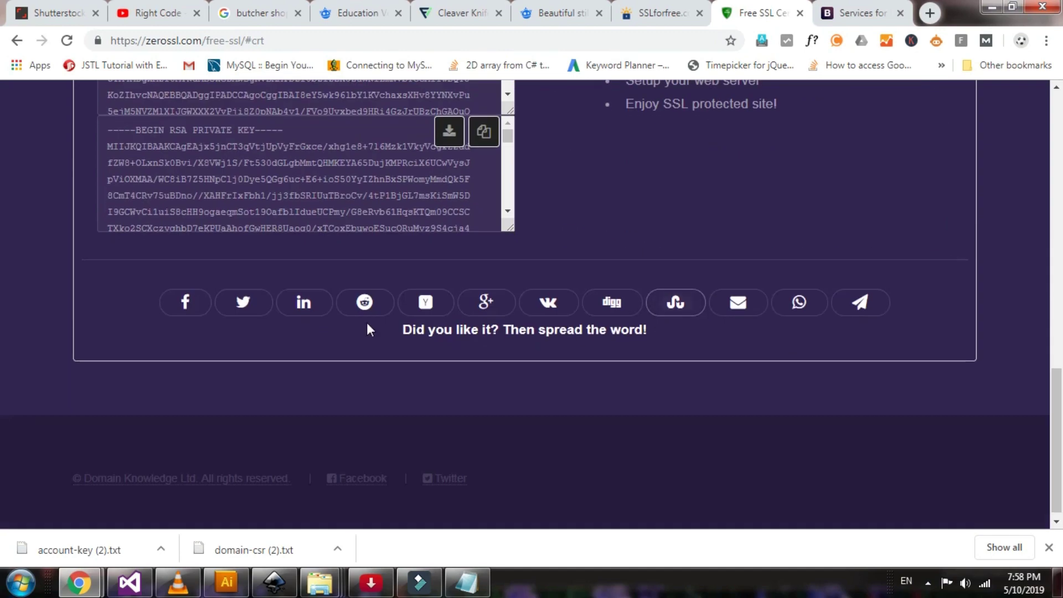
drag(198, 129, 272, 130)
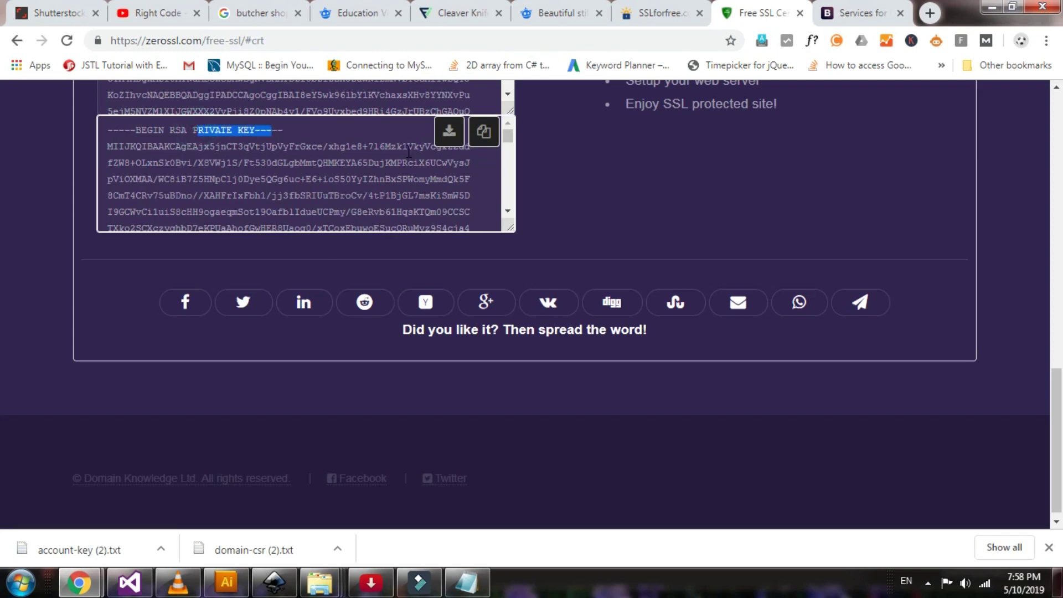
click(483, 135)
key(alt+Tab)
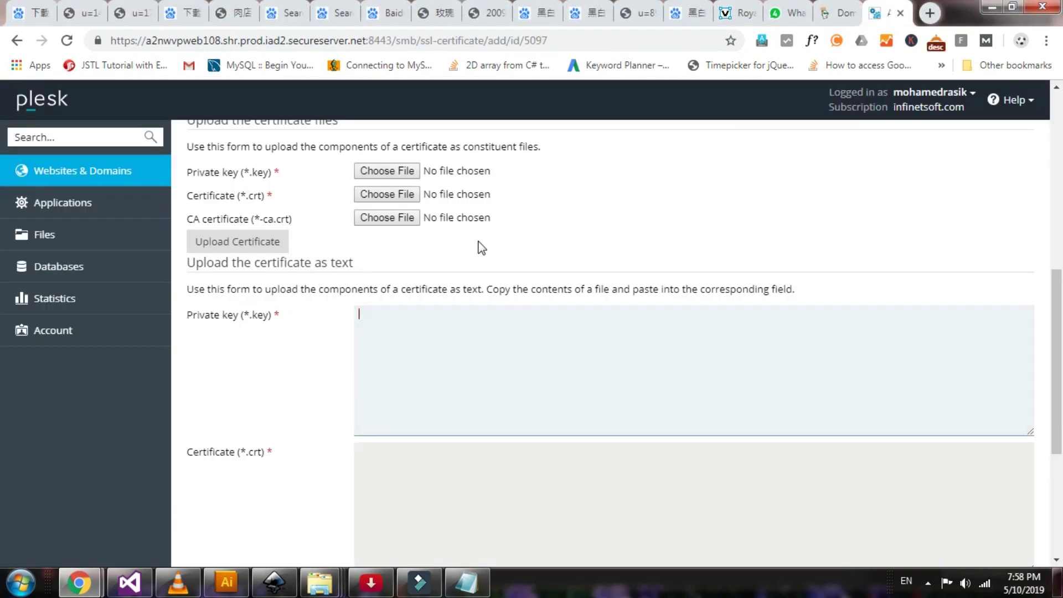
key(ctrl+v)
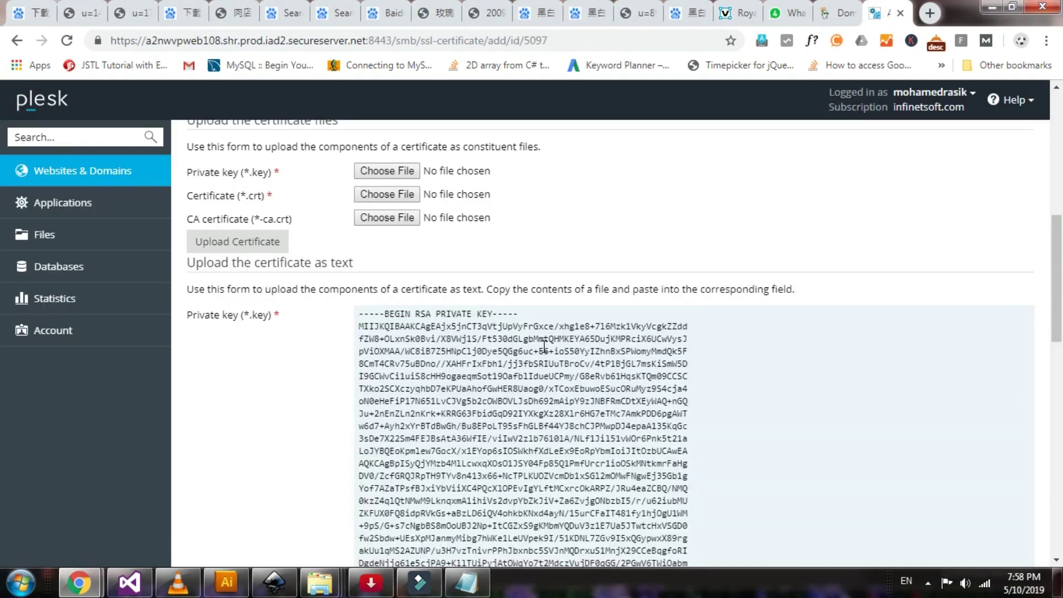
scroll(571, 340, down, 5)
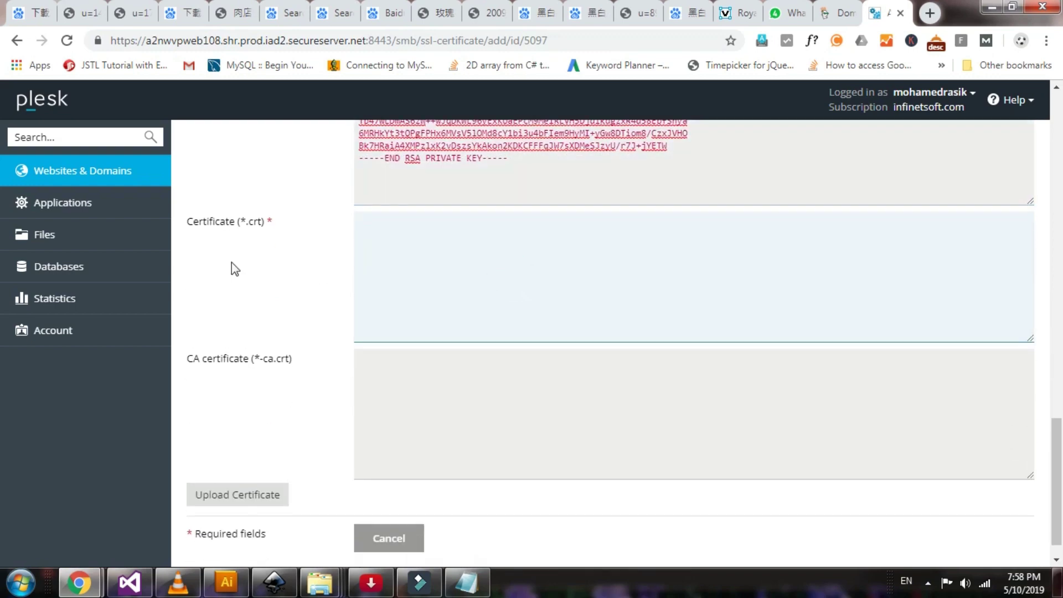
double_click(192, 224)
key(alt+Tab)
Paste the ZeroSSL domain certificate chain into Plesk's Certificate (*.crt) field
scroll(650, 252, up, 2)
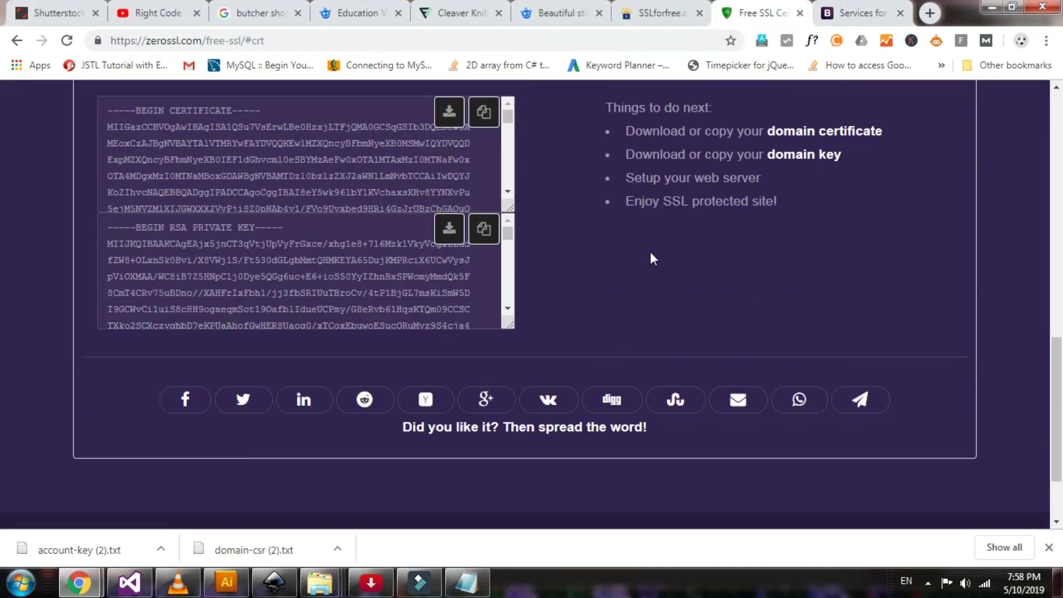
scroll(535, 268, up, 1)
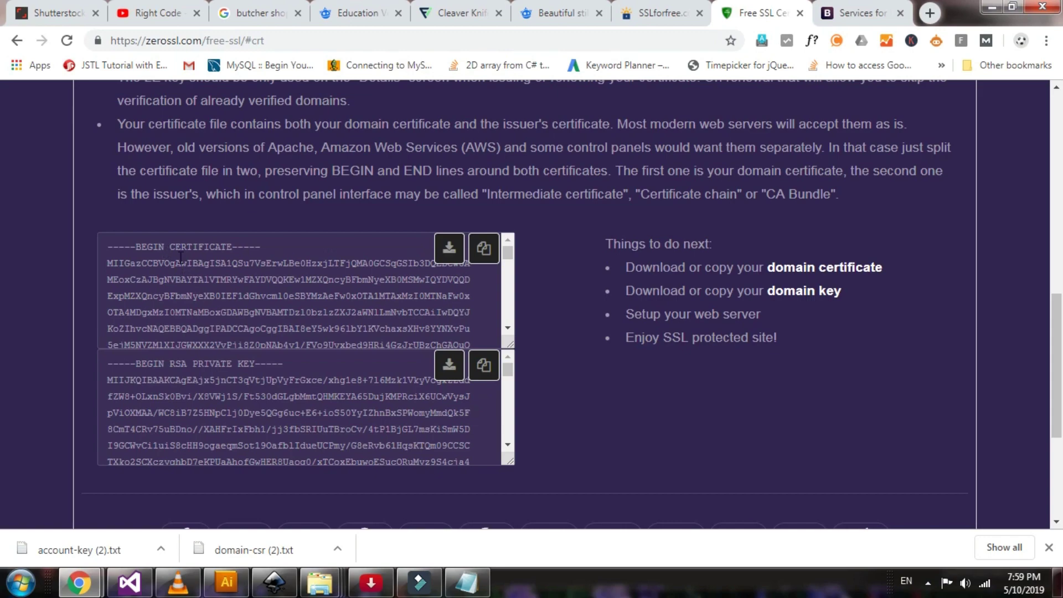
click(494, 269)
key(alt+Tab)
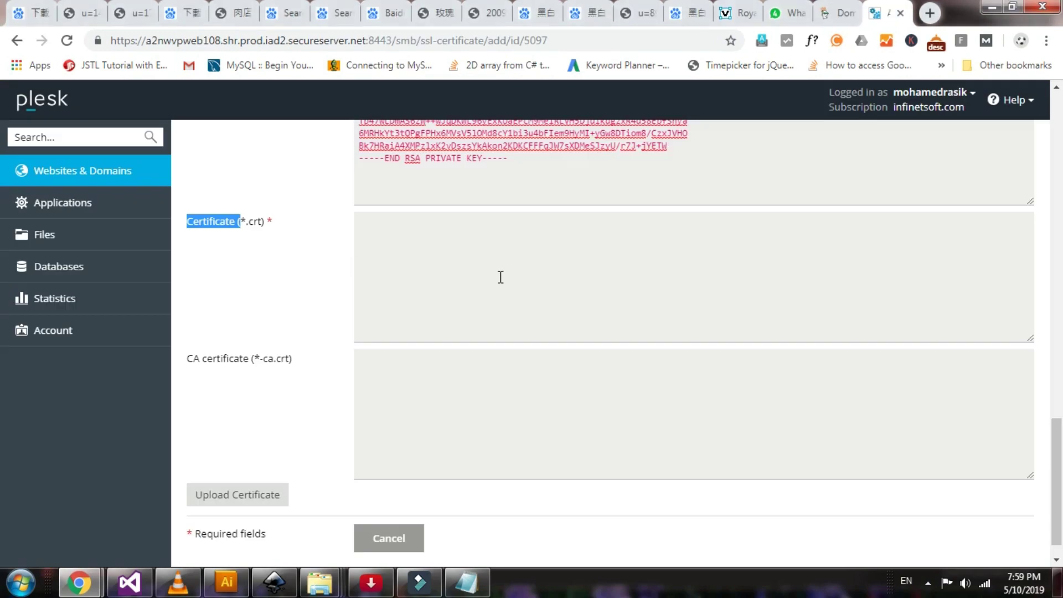
click(482, 242)
key(ctrl+v)
Move the second, issuer certificate block into the CA certificate field
scroll(498, 304, down, 7)
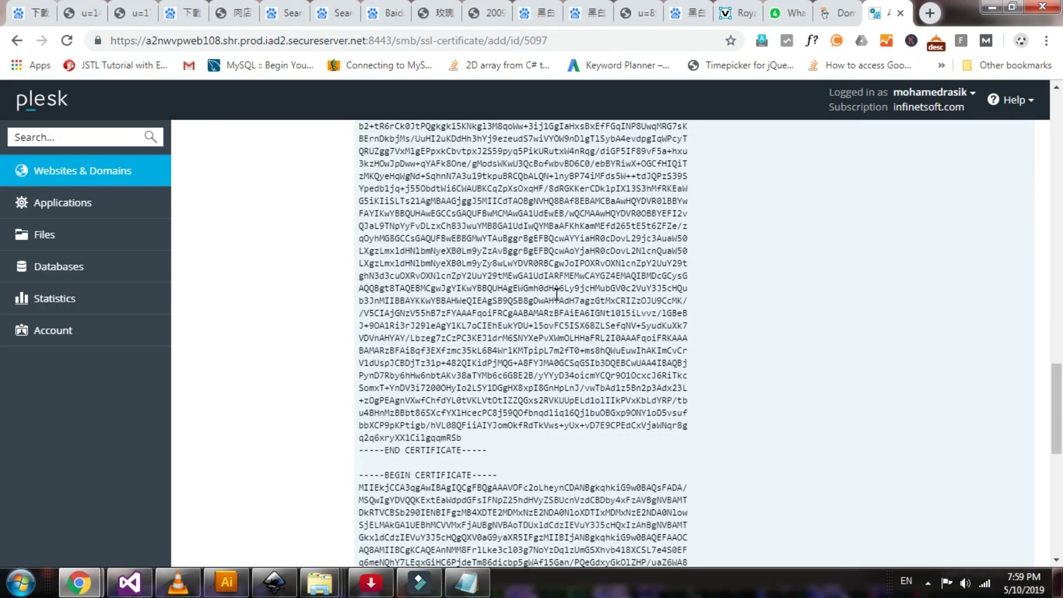
drag(360, 304, 537, 416)
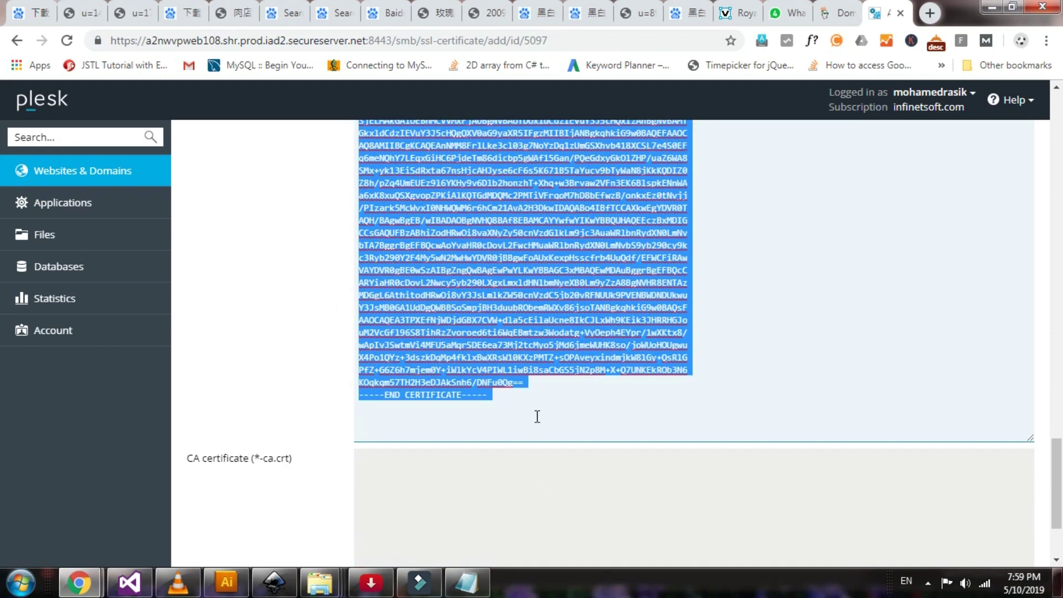
key(ctrl+x)
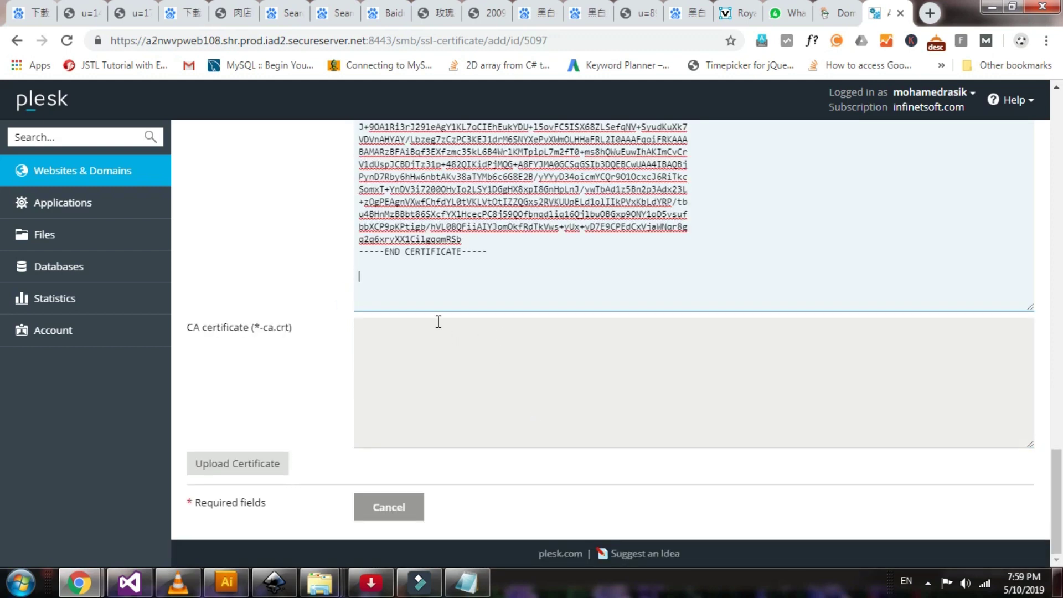
click(417, 357)
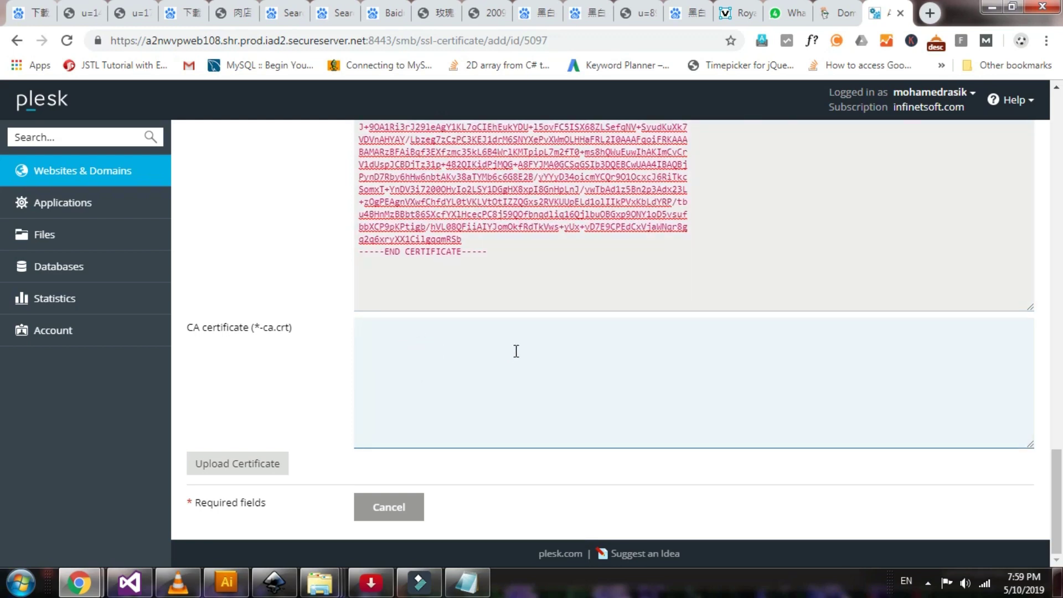
key(ctrl+v)
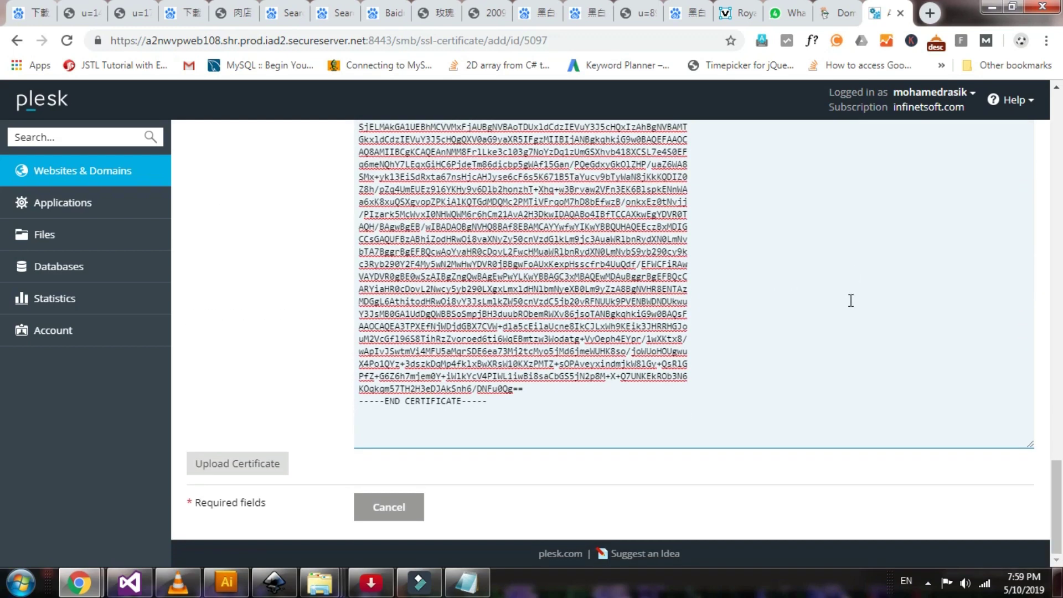
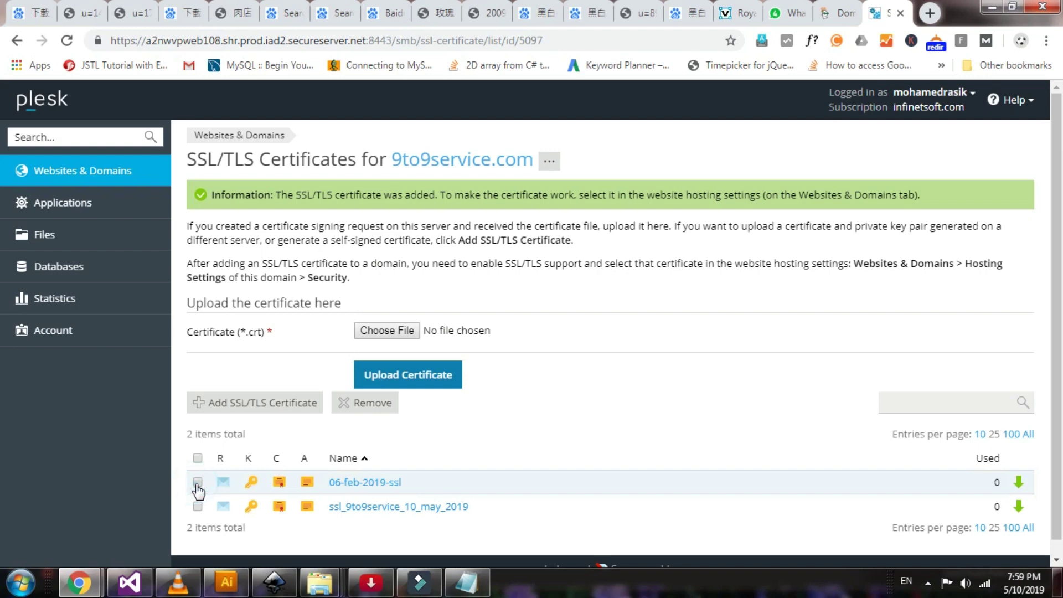
Remove the old 06-feb-2019-ssl certificate, keeping only ssl_9to9service_10_may_2019
click(197, 484)
scroll(332, 451, down, 1)
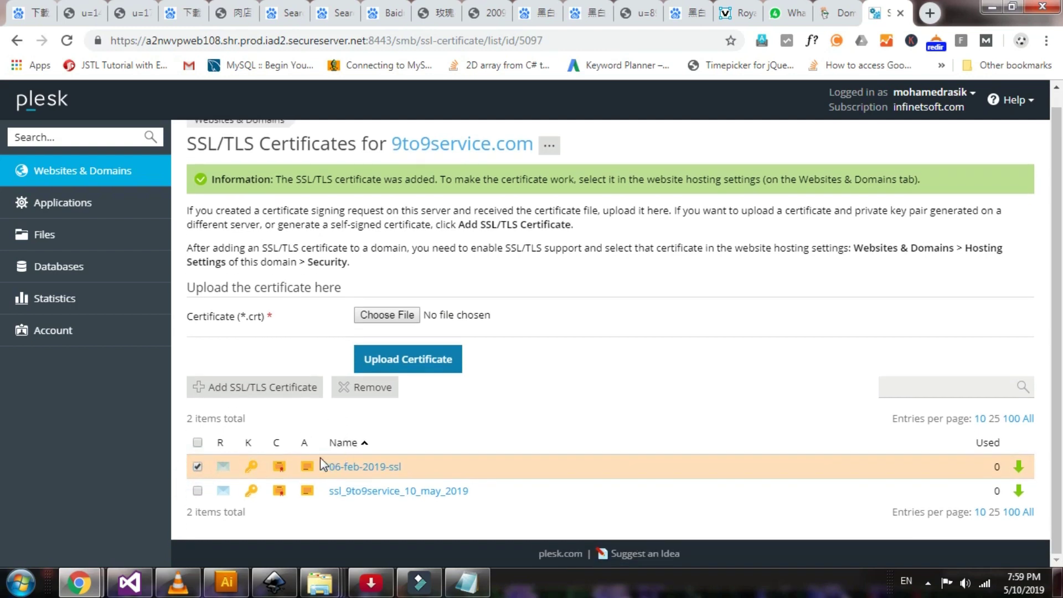
click(381, 396)
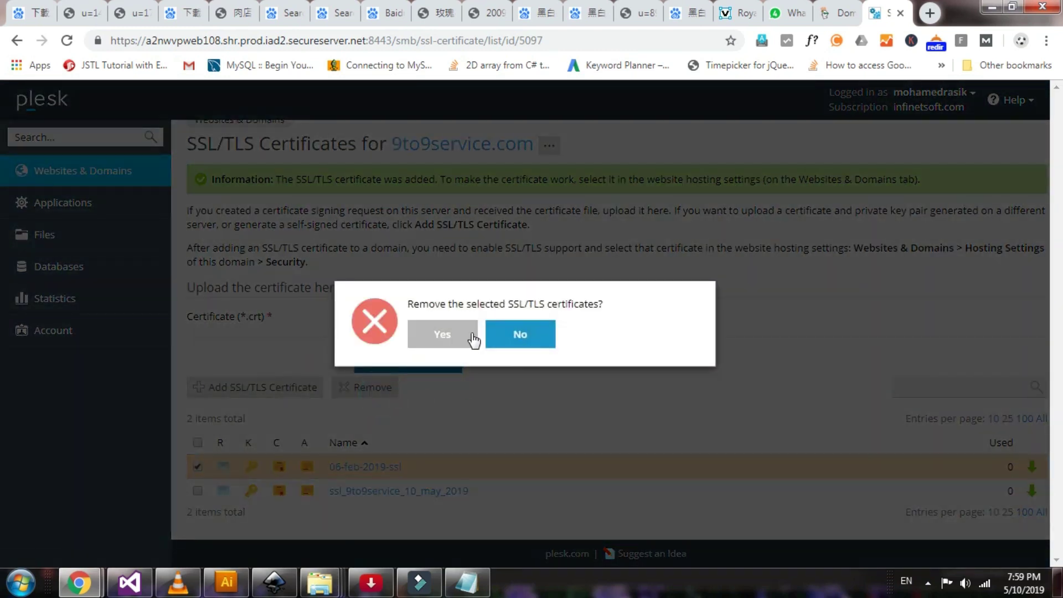
click(444, 339)
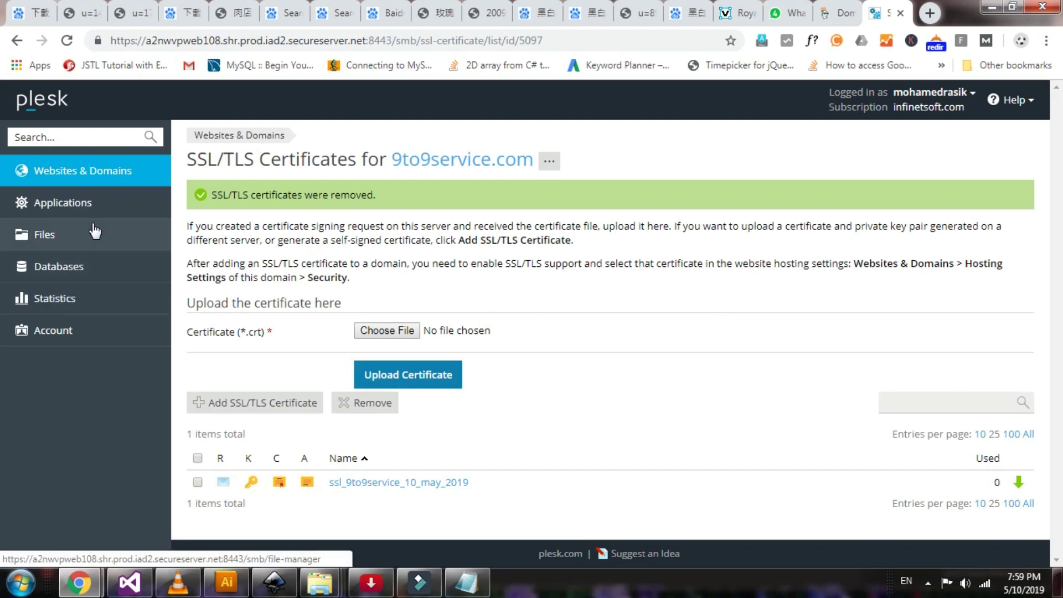
Go to Websites & Domains and open Hosting Settings for 9to9service.com
click(116, 169)
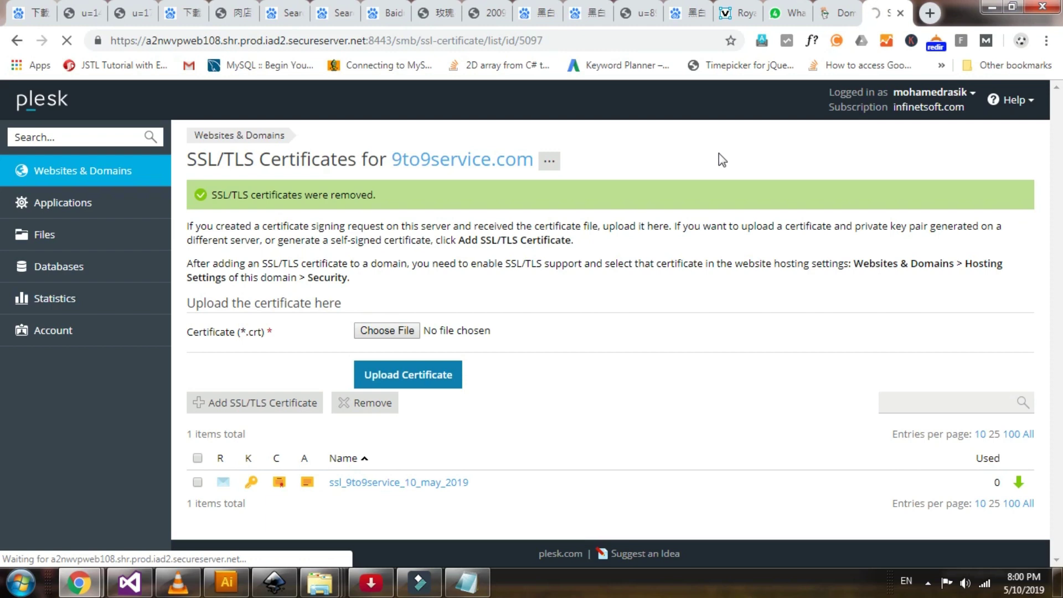
scroll(453, 275, down, 3)
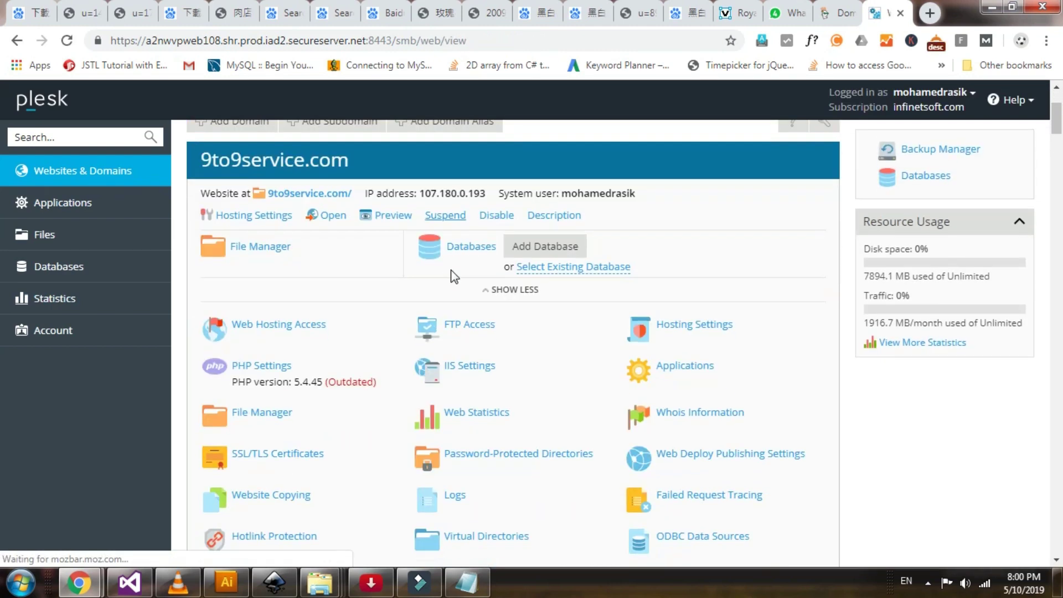
click(712, 332)
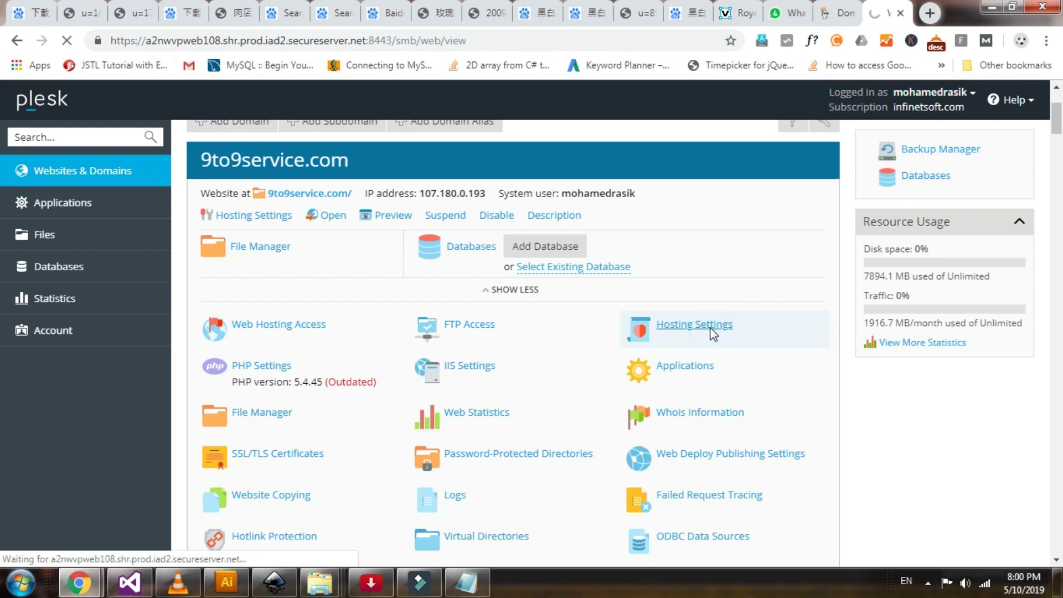
scroll(712, 332, down, 2)
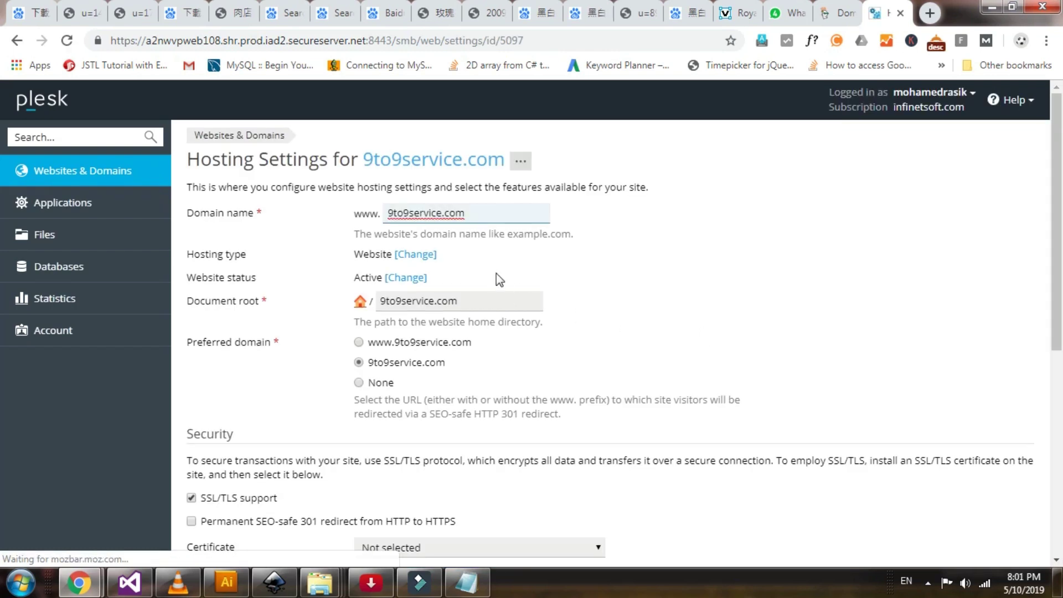
Select ssl_9to9service_10_may_2019 as the site's SSL/TLS certificate
scroll(496, 274, down, 3)
scroll(486, 261, down, 2)
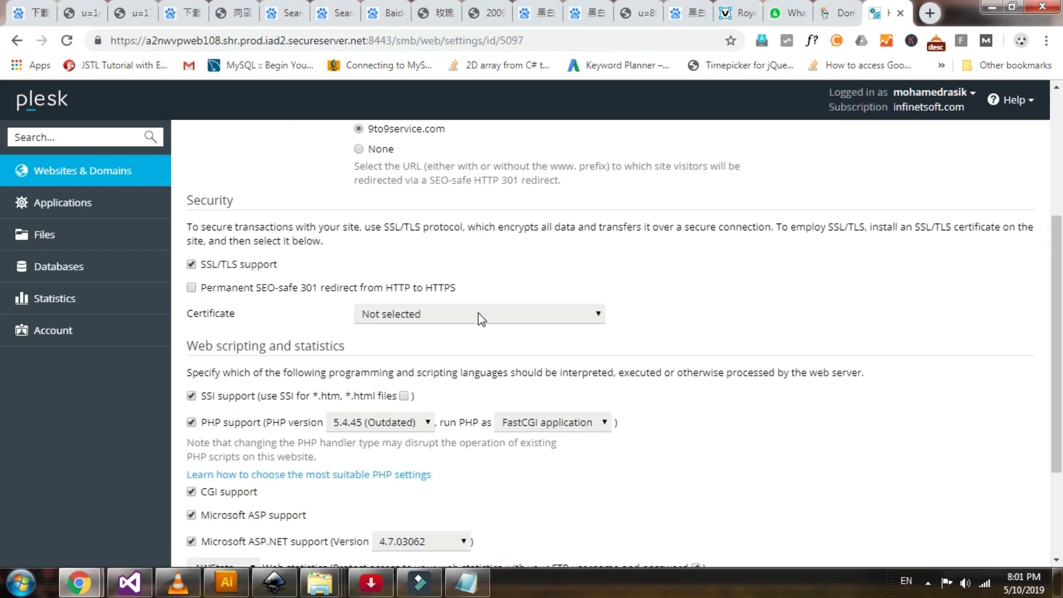
click(476, 313)
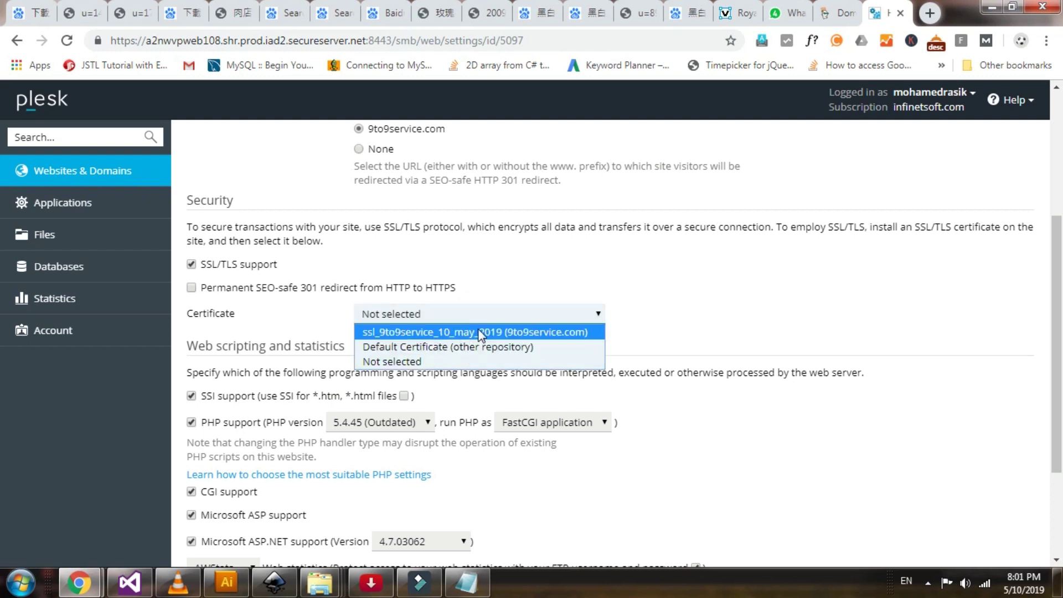
click(483, 331)
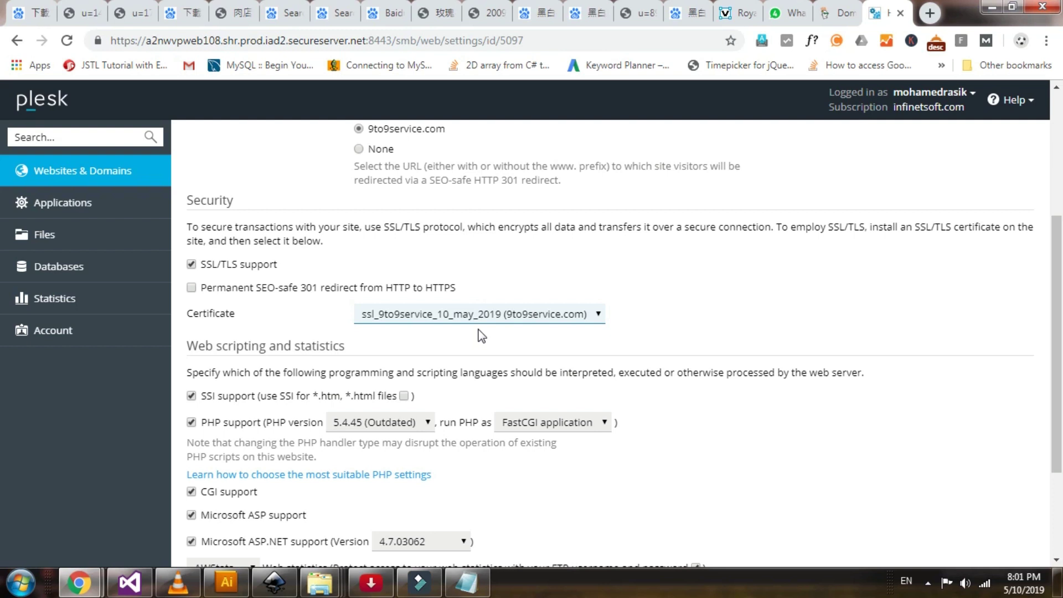
Enable the permanent SEO-safe 301 redirect from HTTP to HTTPS and apply the settings
scroll(481, 335, down, 2)
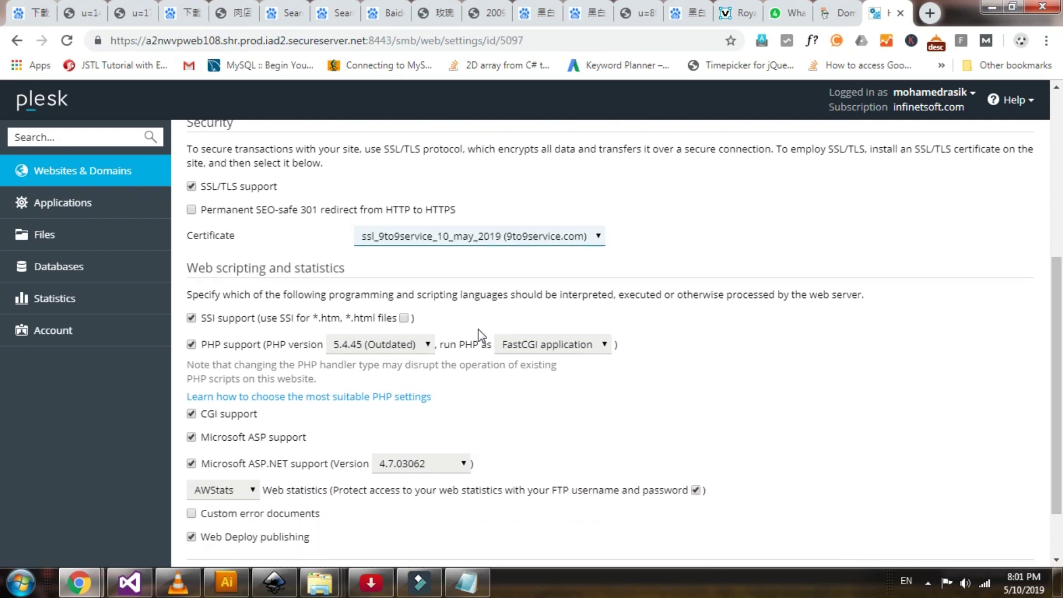
scroll(480, 335, down, 2)
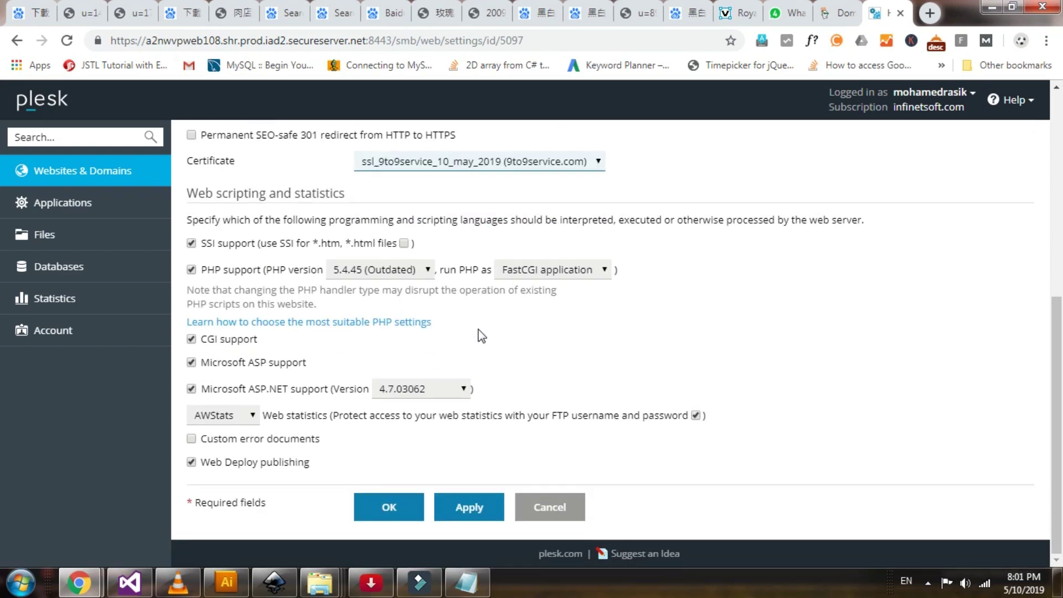
scroll(481, 335, up, 2)
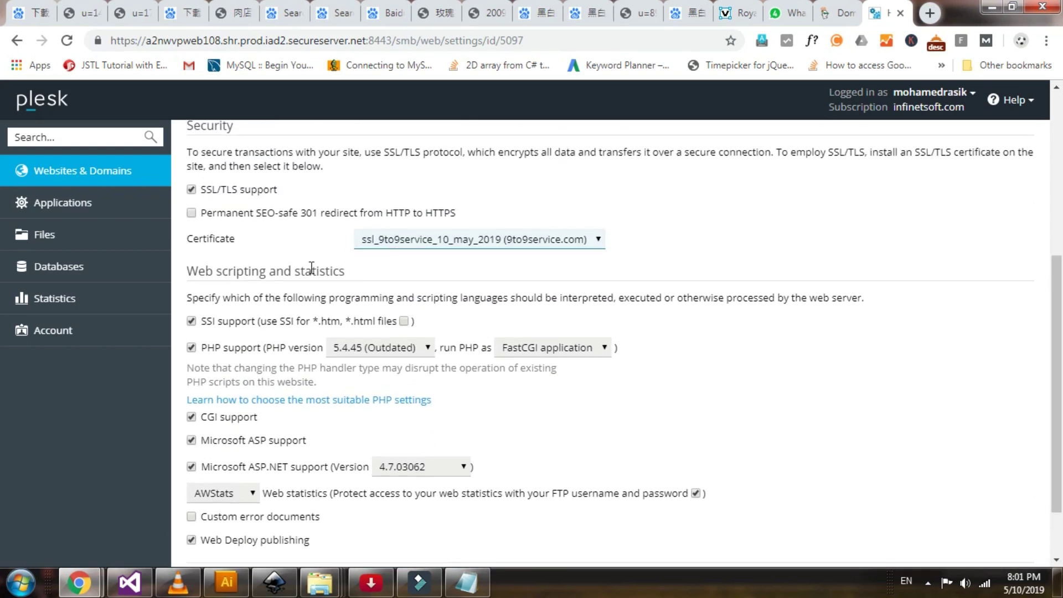
click(191, 213)
scroll(378, 256, down, 2)
scroll(378, 255, up, 2)
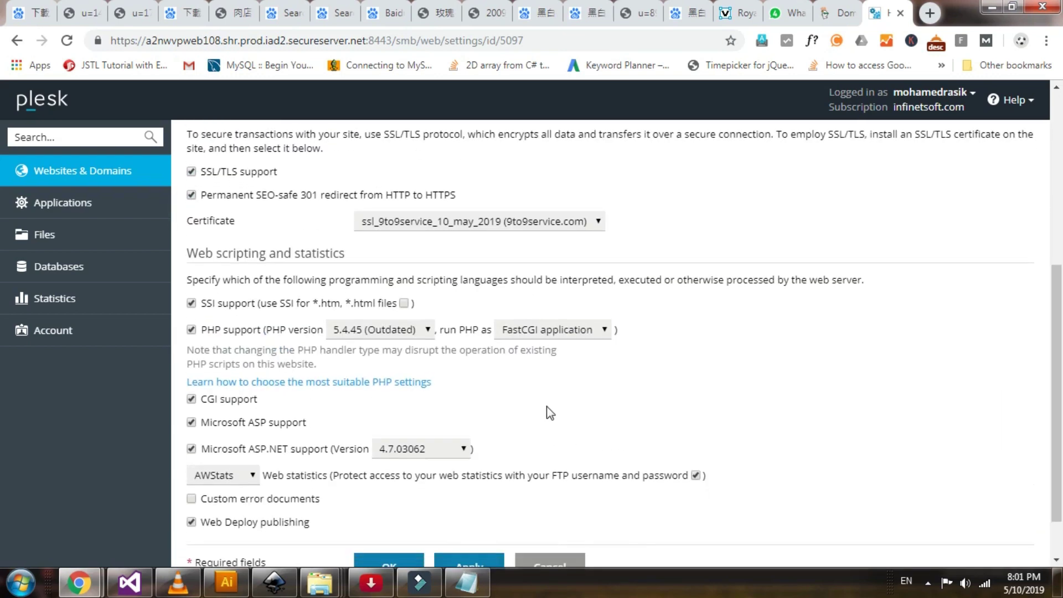
scroll(548, 410, down, 2)
click(470, 506)
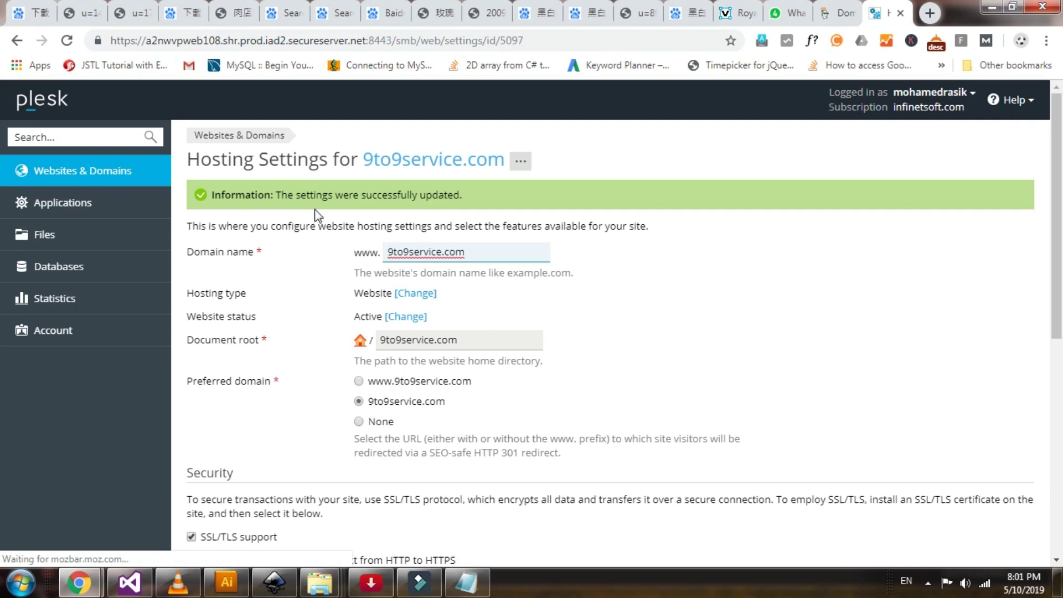
drag(322, 223, 461, 207)
Switch to Chrome and reload 9to9service.com, dismissing the downloads list
click(459, 207)
key(alt+Tab)
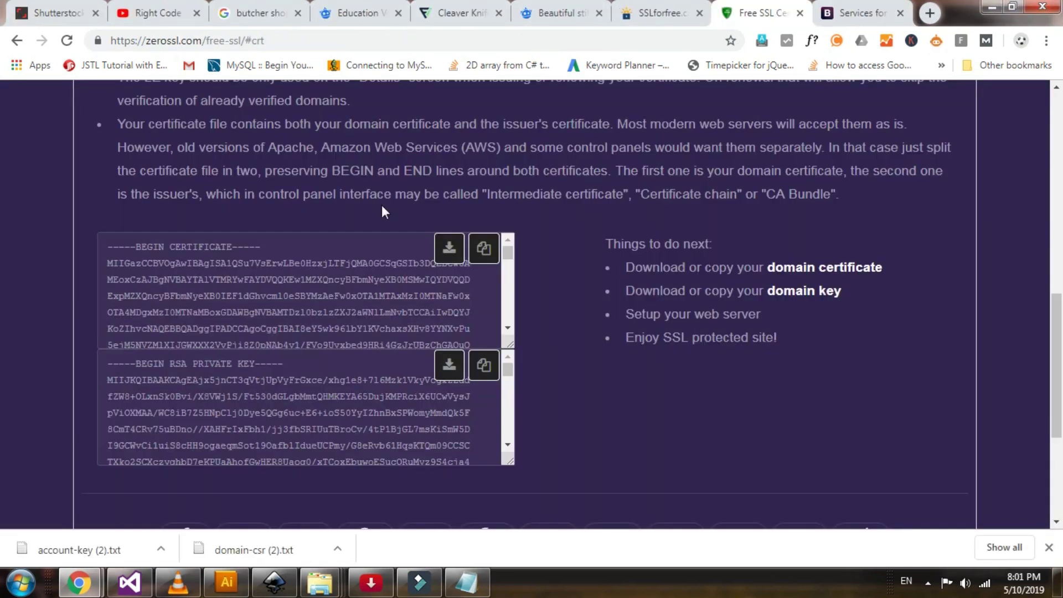
click(855, 13)
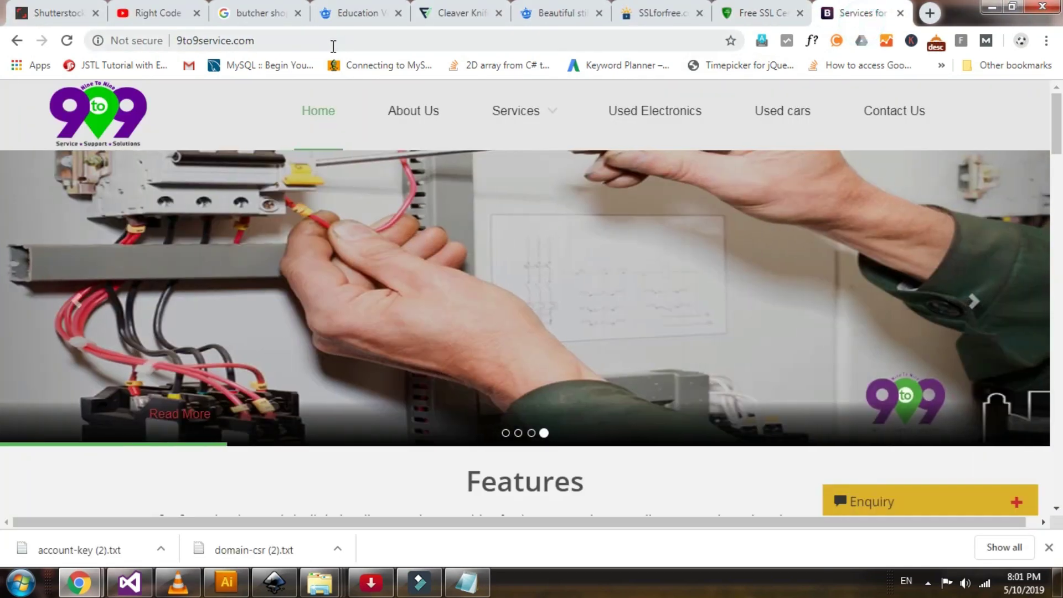
click(334, 45)
key(Return)
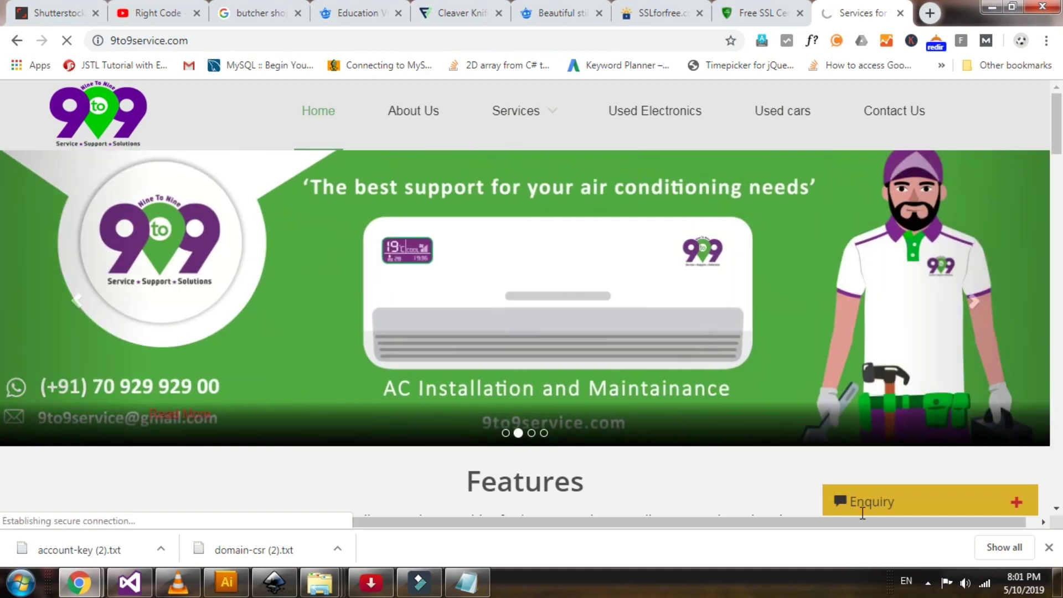
click(1050, 549)
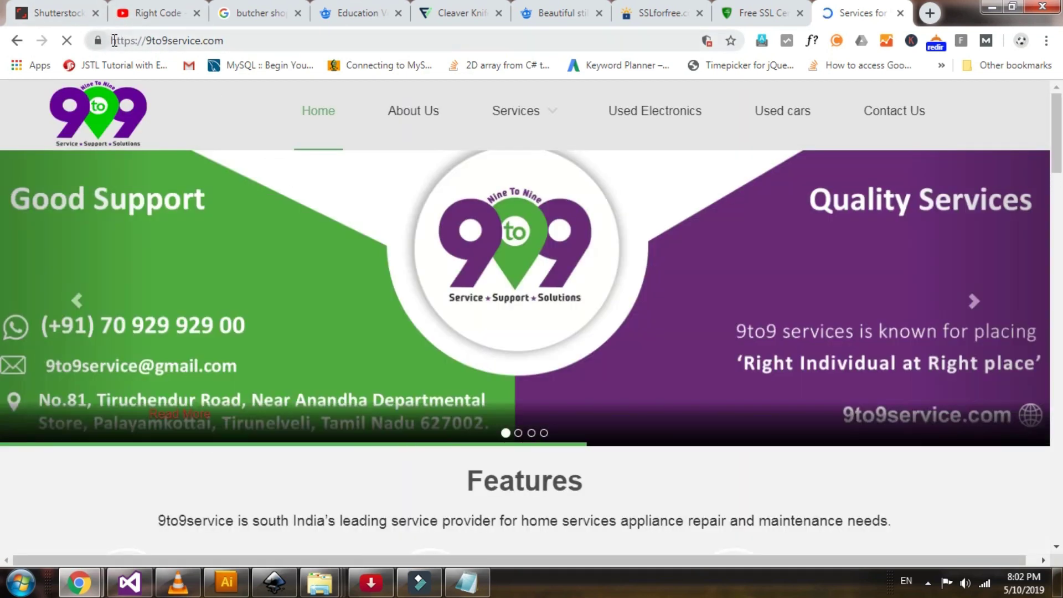
Verify the https address and padlock show a secure connection with a valid certificate
drag(142, 40, 76, 40)
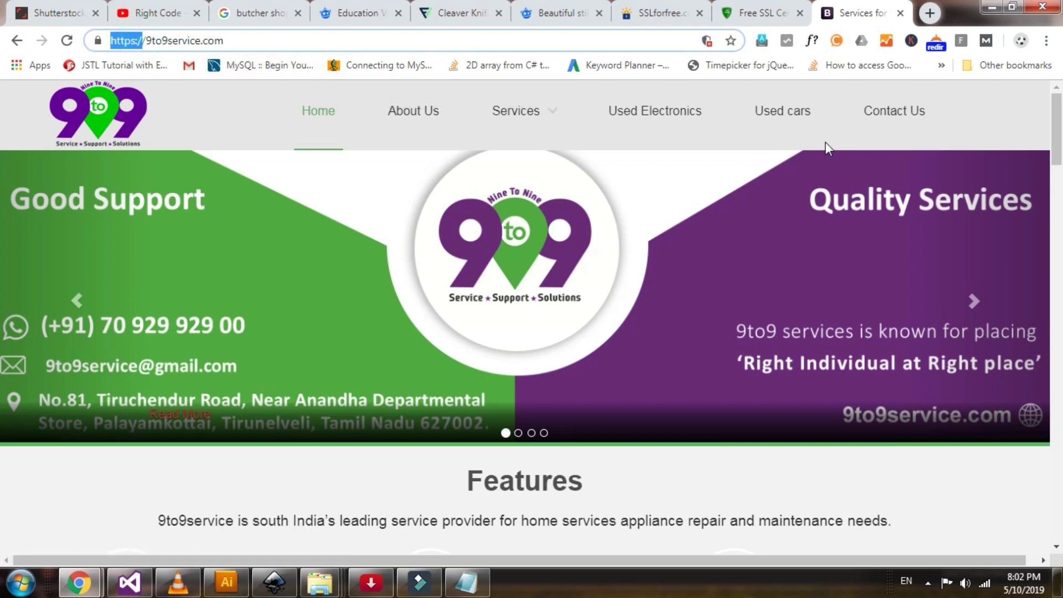
click(97, 41)
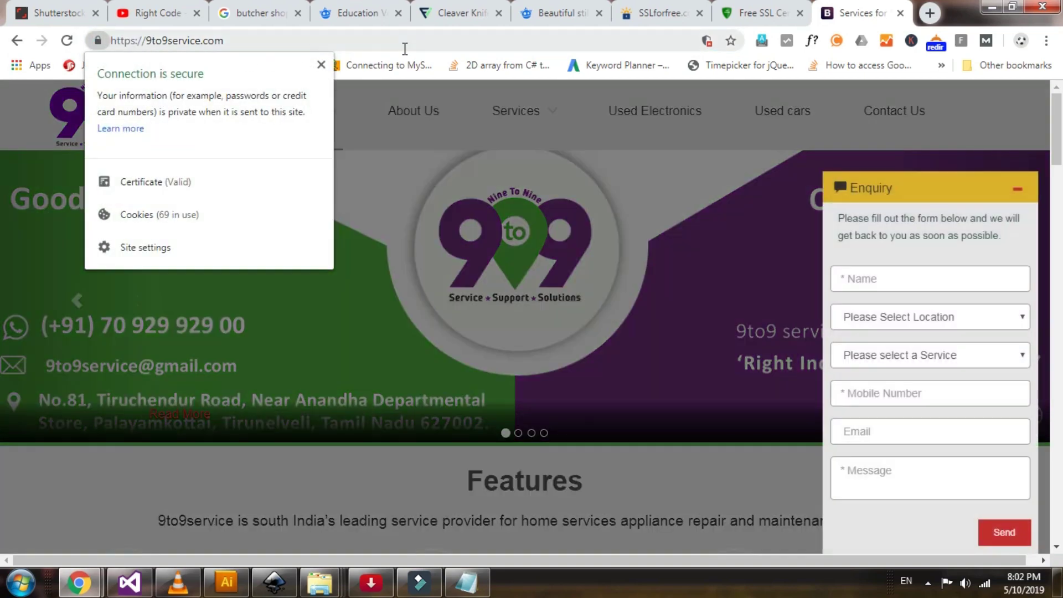
click(403, 47)
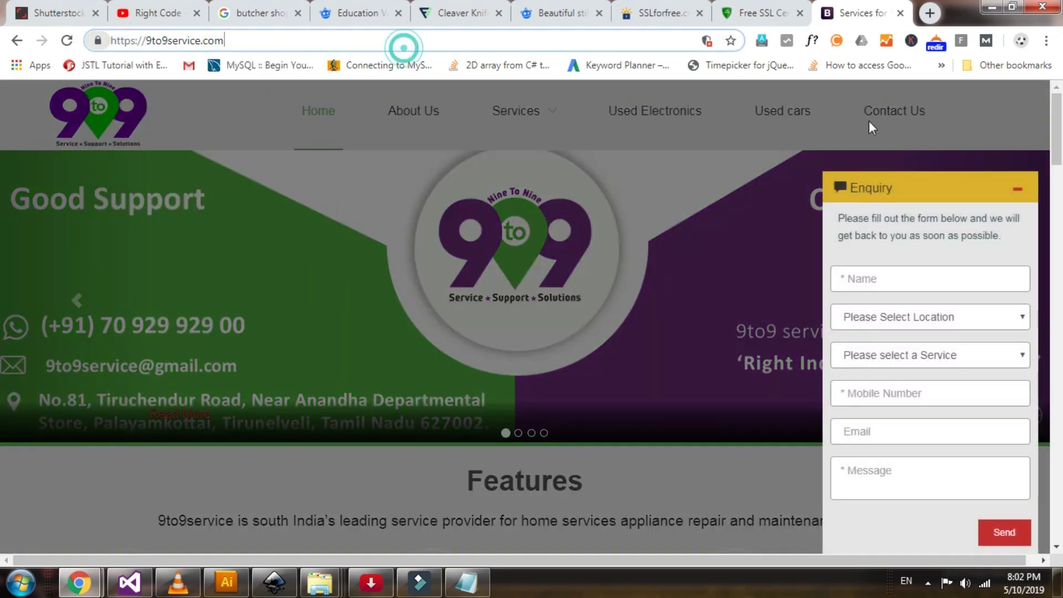
click(1019, 194)
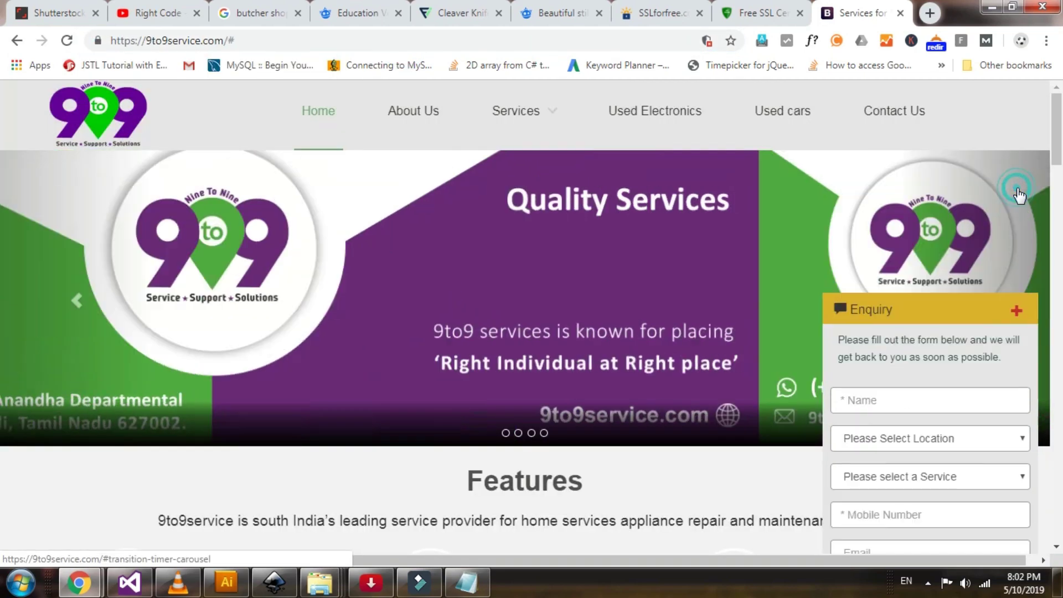